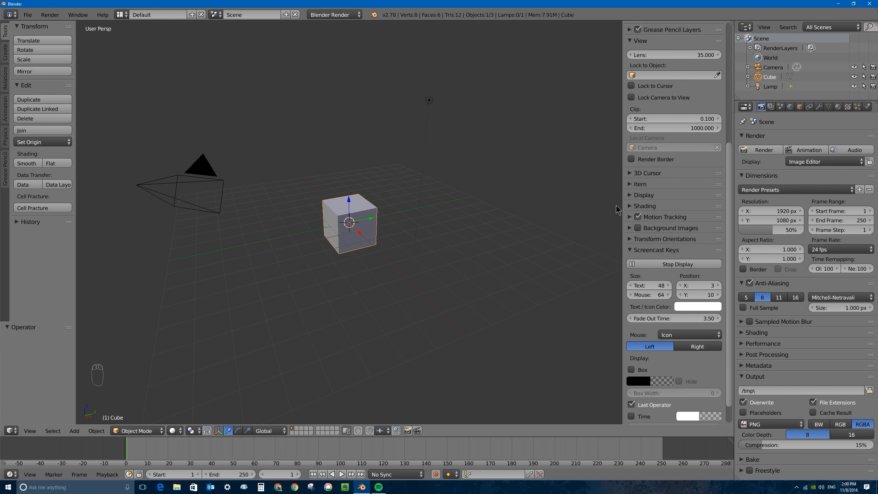
- Hide the viewport's properties sidebar and delete the default cube
key(n)
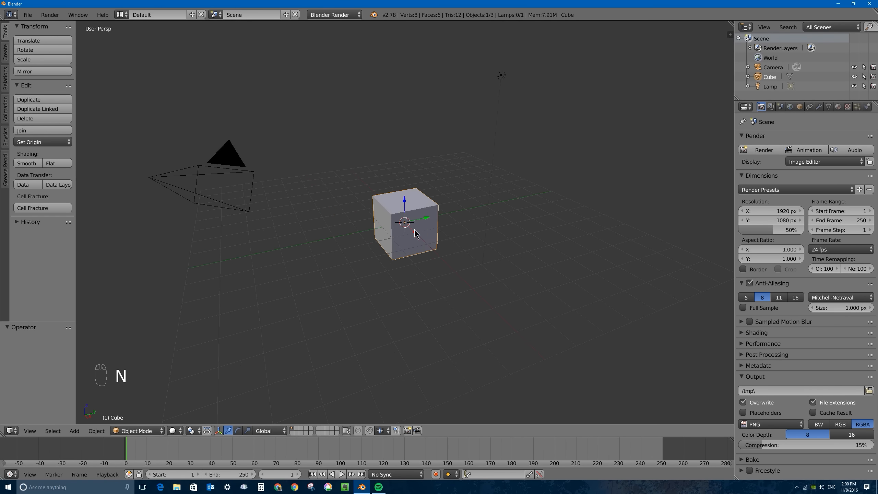
key(x)
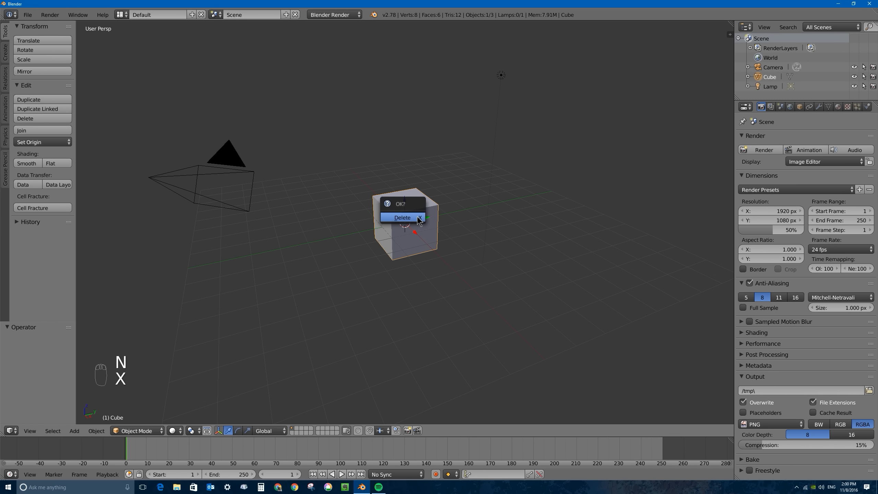
click(404, 218)
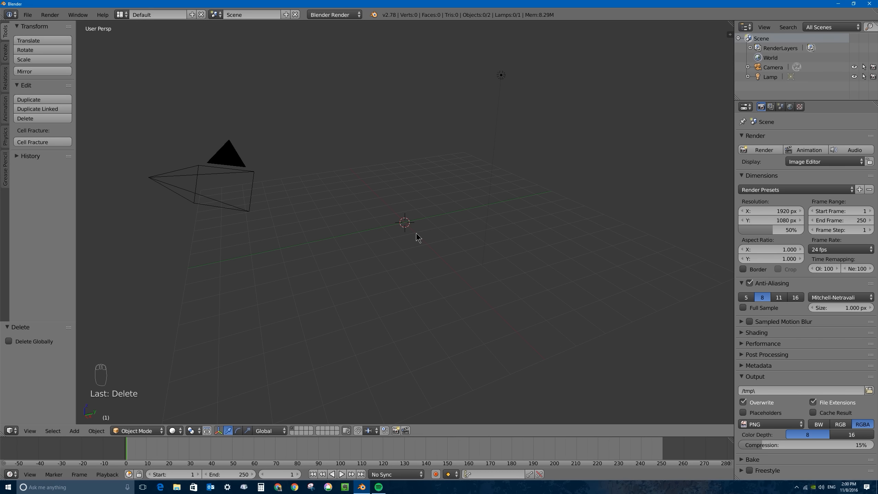
- Add a mesh plane at the origin and scale it up uniformly by about 8
key(shift+a)
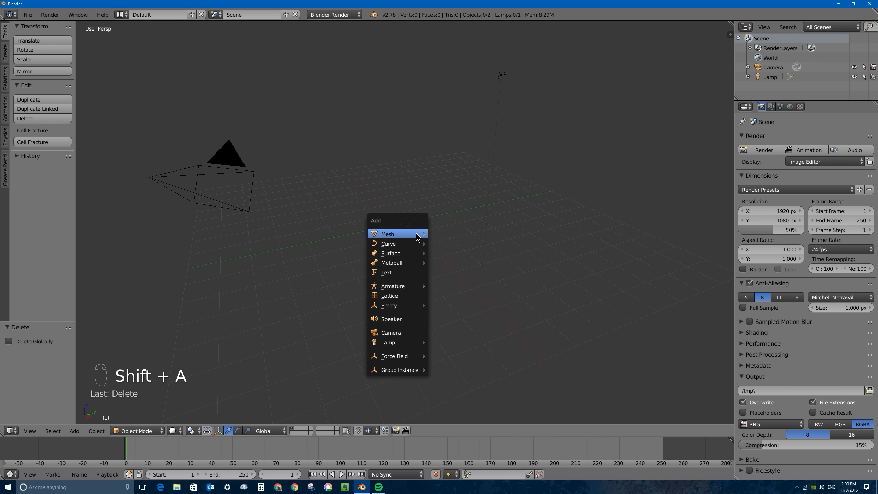
mouse_move(416, 235)
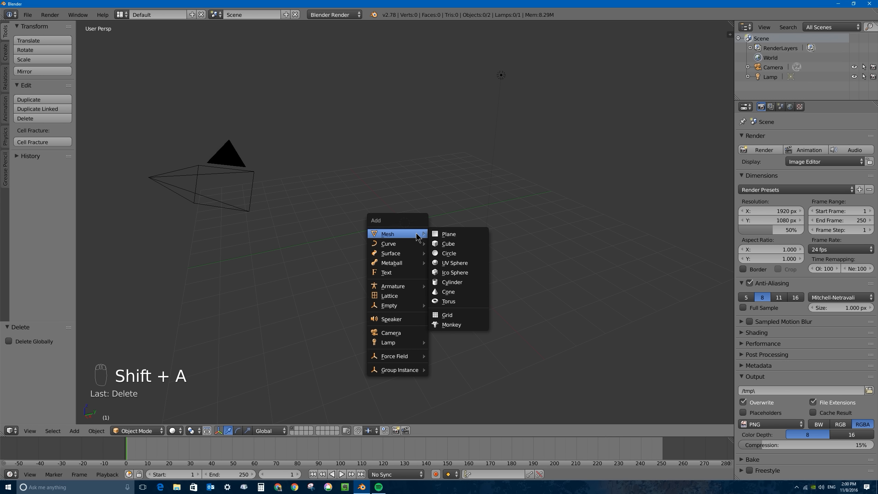
click(443, 235)
key(s)
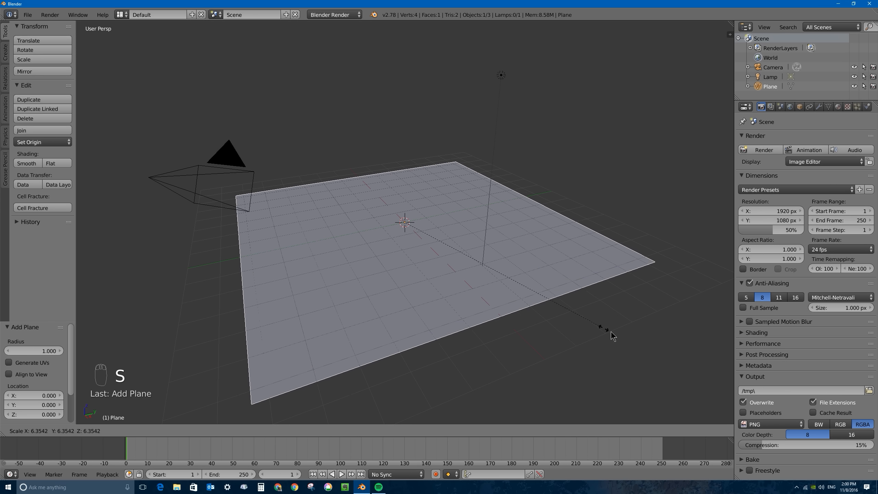
click(663, 345)
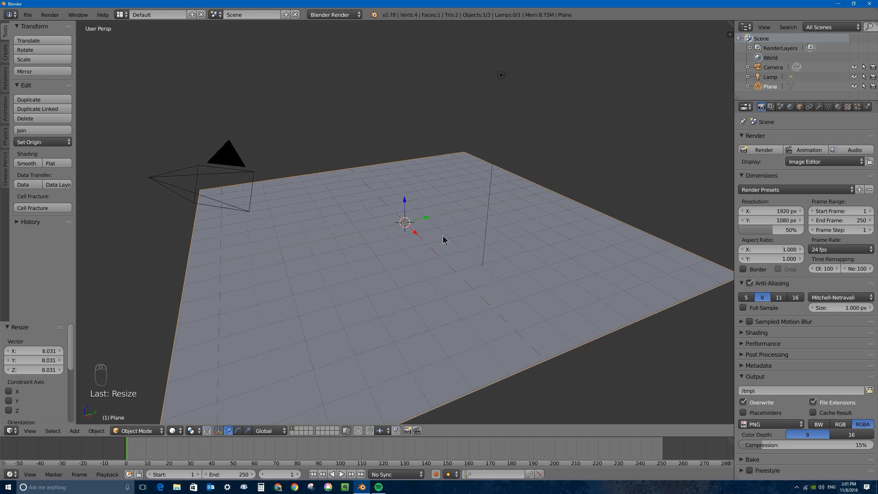
- Raise the plane along the Z axis to about 8.3 units above the grid, over the lamp and camera
scroll(390, 204, down, 6)
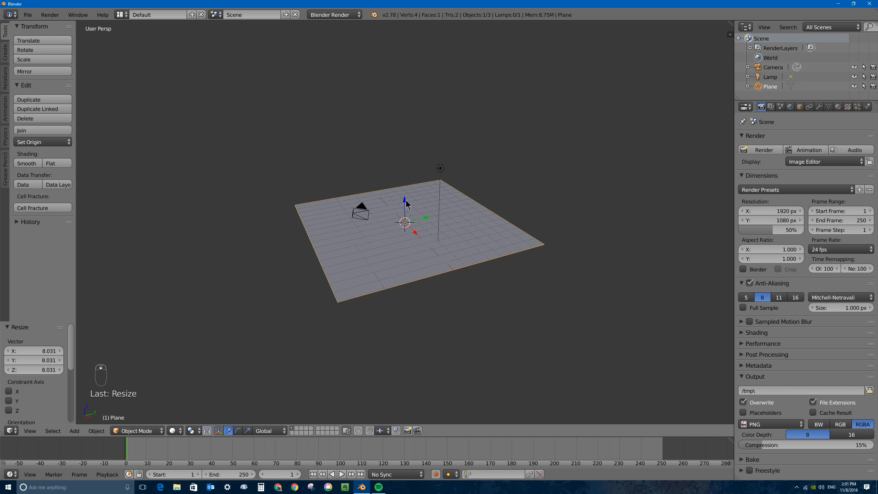
drag(406, 204, 399, 71)
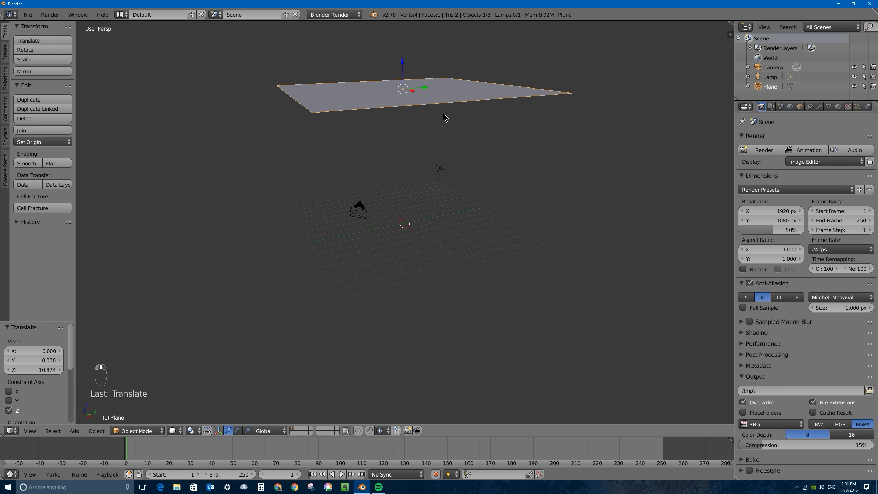
middle_drag(443, 114, 432, 146)
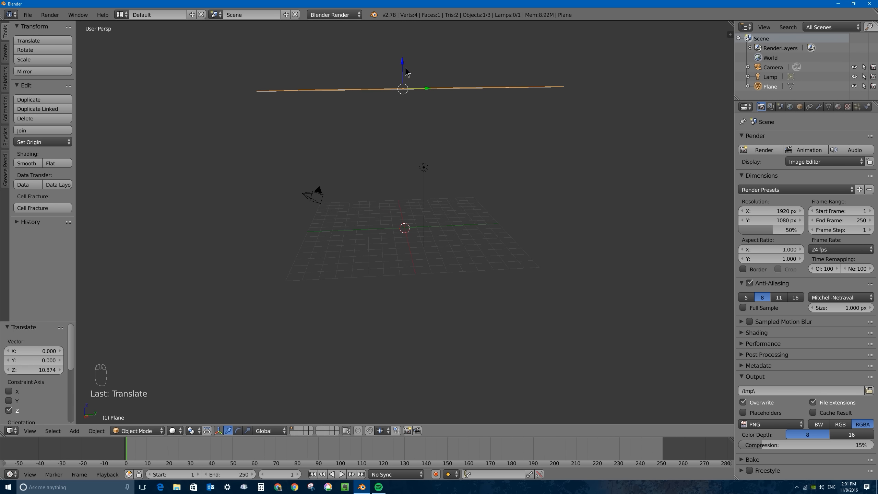
drag(404, 68, 404, 106)
- Widen the properties editor slightly and add a new particle system to the plane
right_click(425, 168)
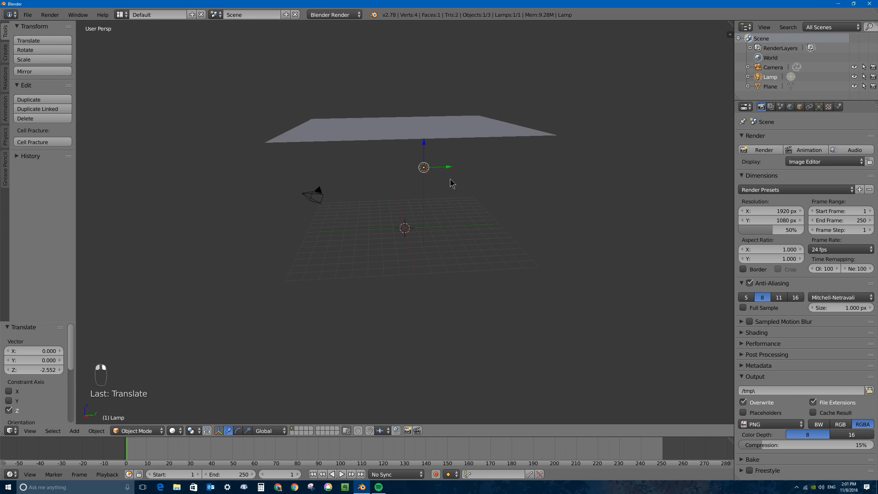
right_click(437, 136)
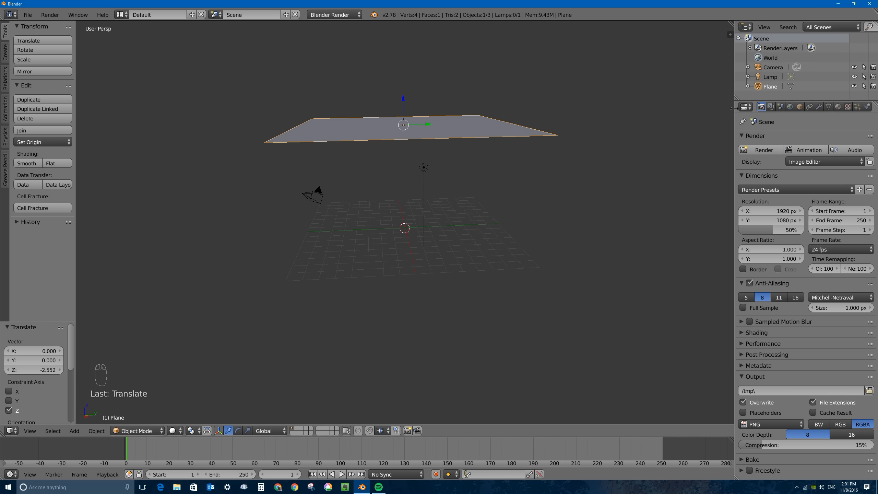
drag(734, 108, 723, 109)
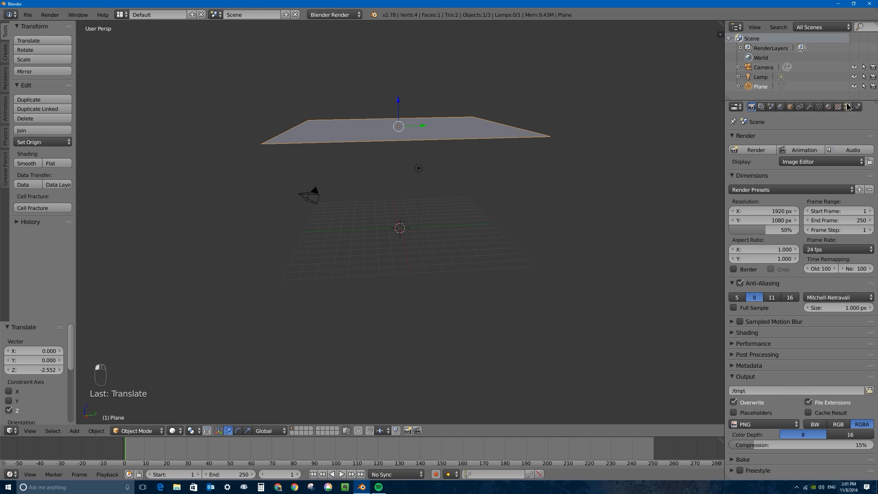
click(848, 108)
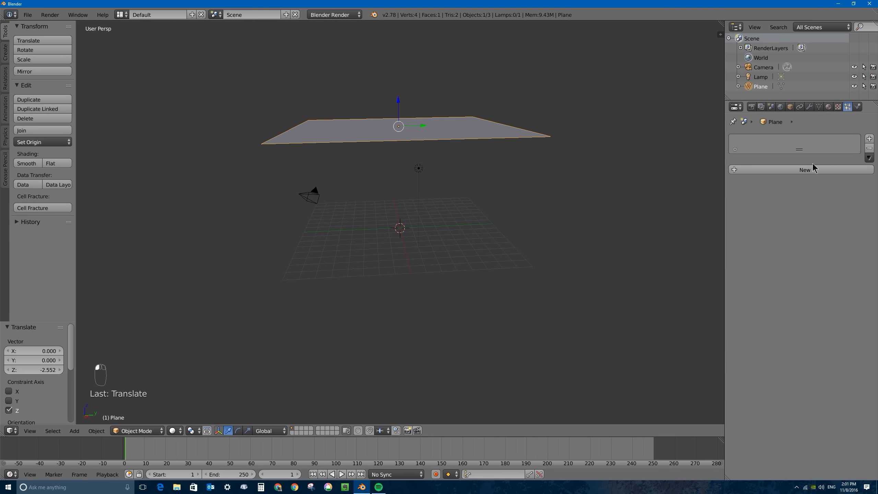
click(795, 171)
- Play the particle animation to preview it, stop playback, and move the timeline to frame 54
middle_drag(449, 224, 449, 204)
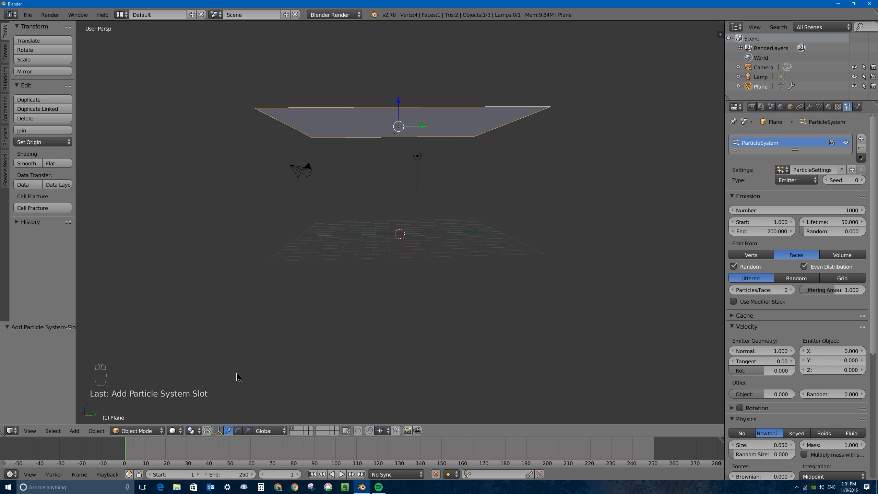
click(342, 474)
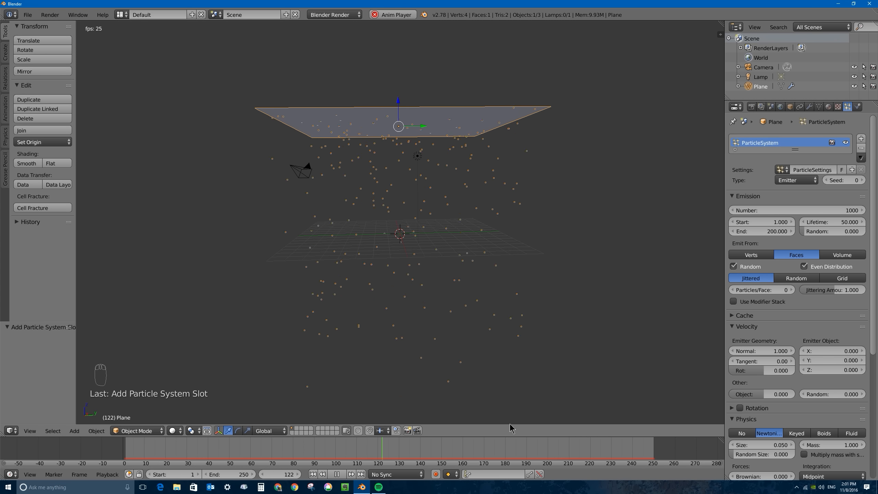
scroll(577, 328, down, 3)
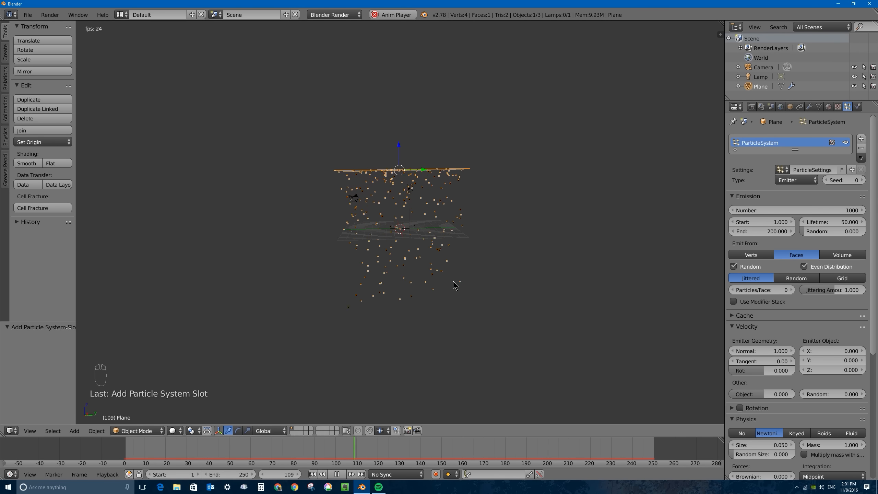
key(Escape)
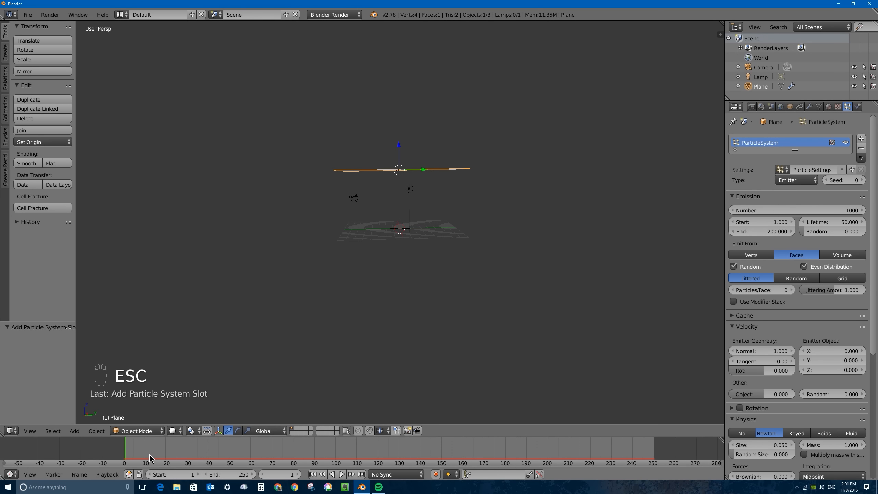
drag(151, 457, 239, 456)
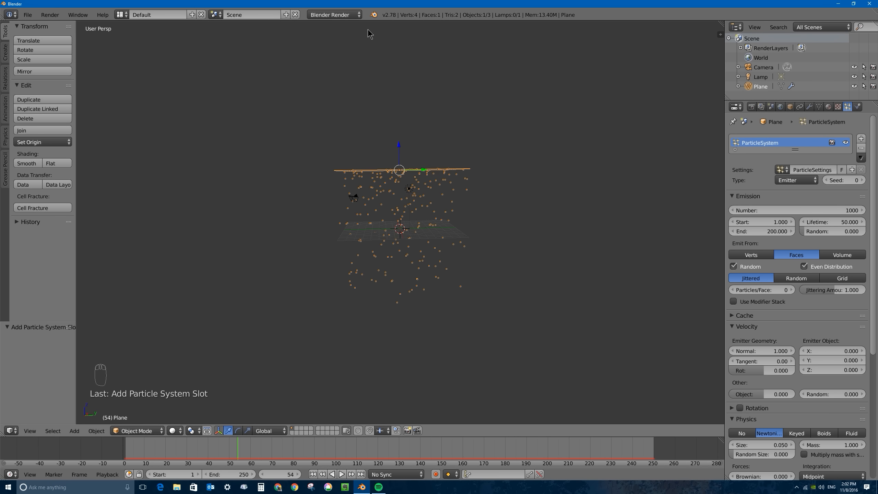
- Render the current frame with the Blender Render engine to check the particles, and return to the 3D view
click(351, 15)
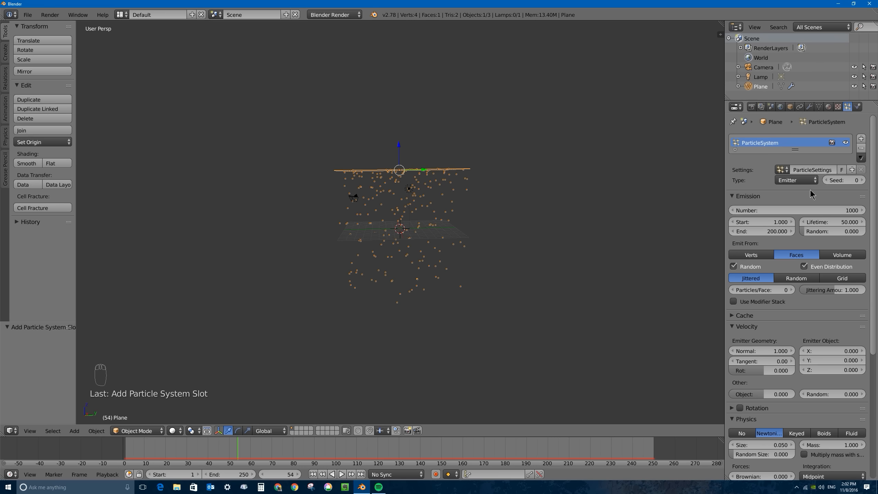
click(752, 107)
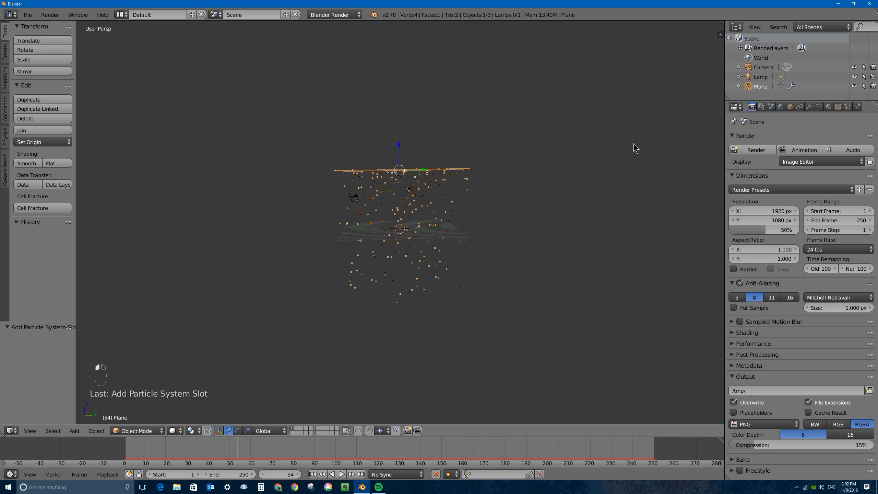
click(747, 151)
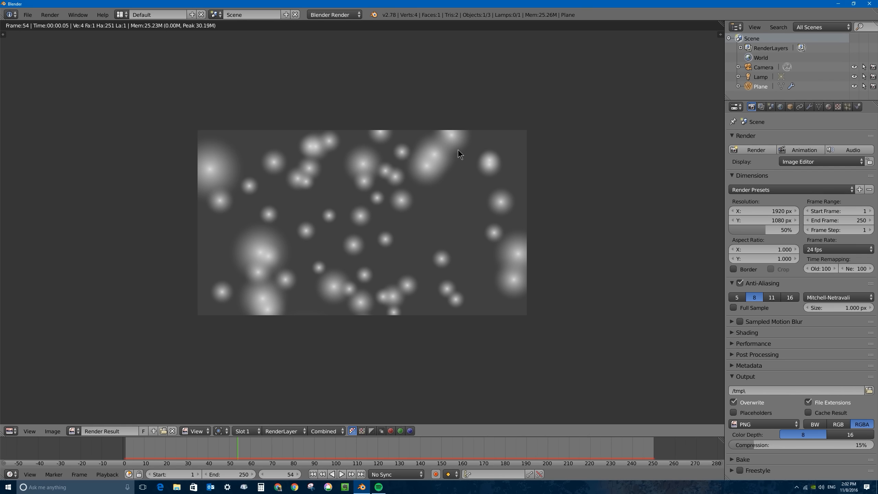
key(Escape)
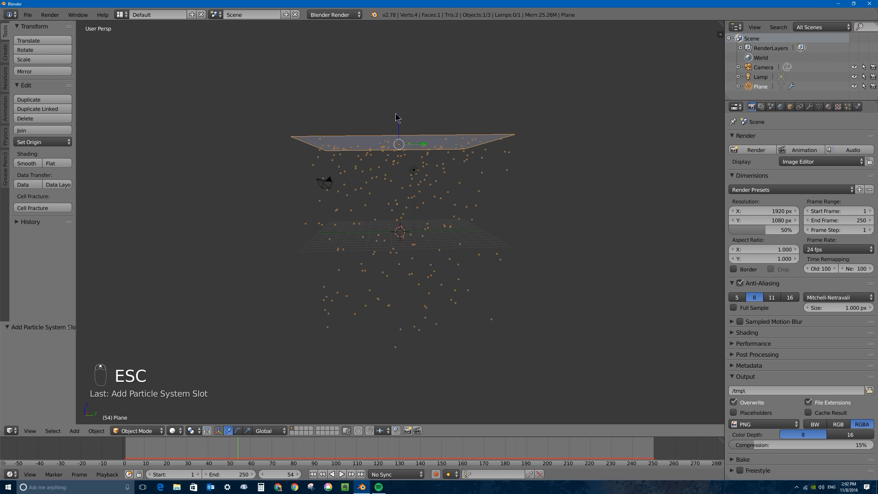
- Switch the render engine to Cycles Render and test-render the current frame
click(331, 14)
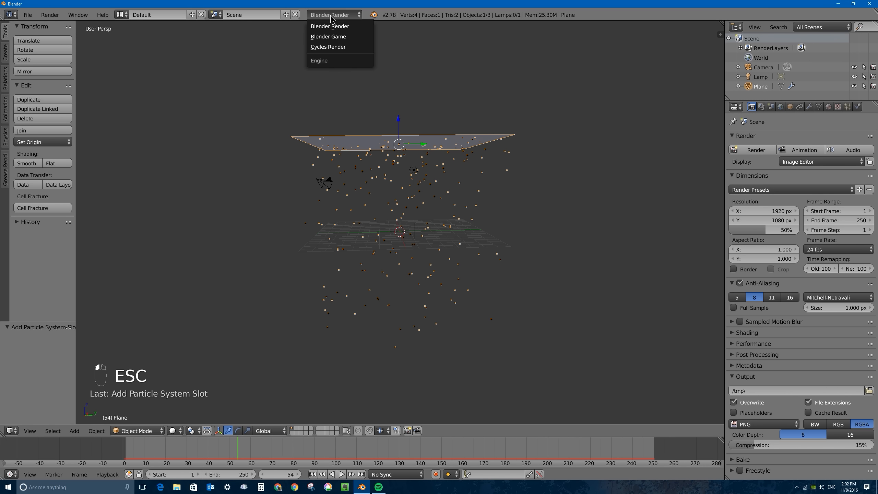
click(337, 47)
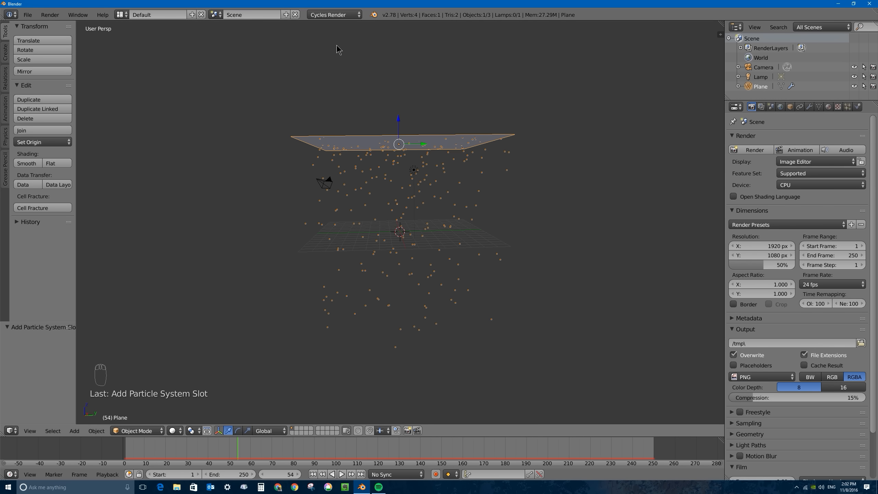
click(755, 150)
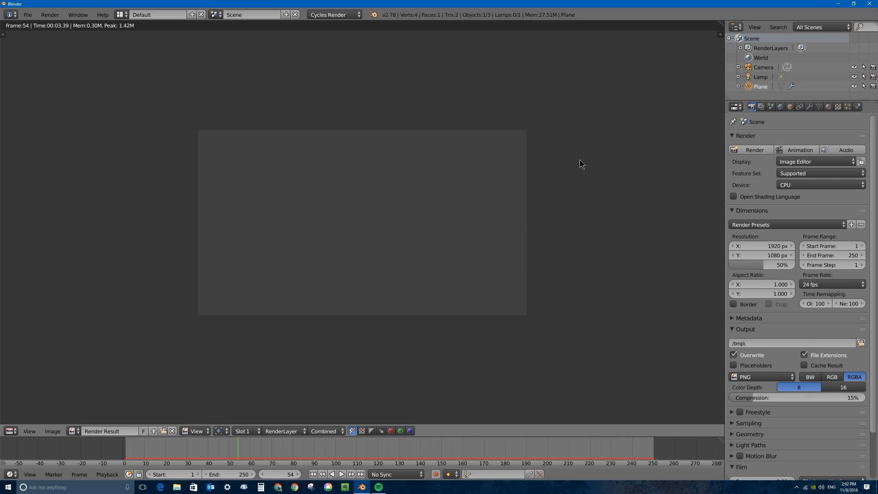
key(Escape)
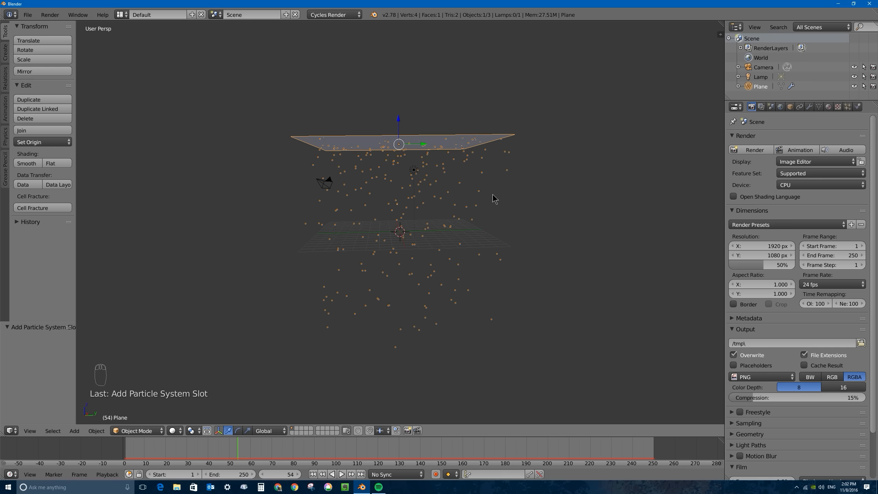
- Add an Ico Sphere at the origin on a separate empty layer and return to the plane's layer
scroll(429, 213, up, 5)
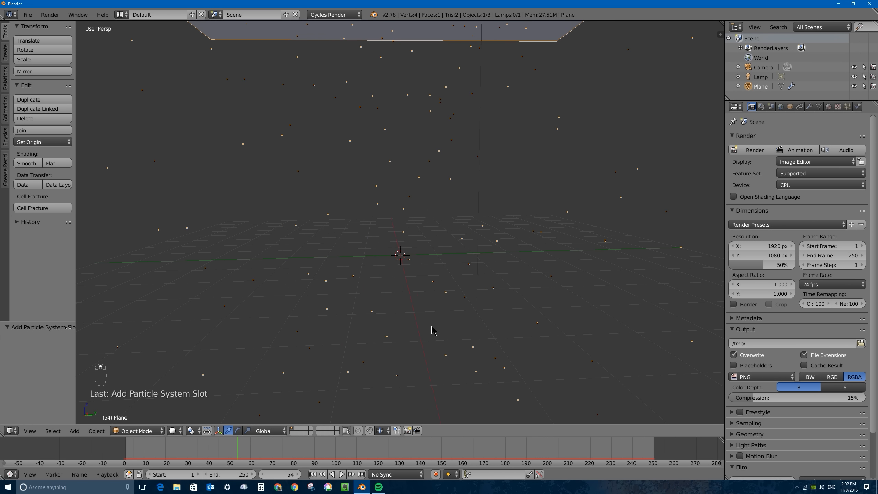
click(296, 430)
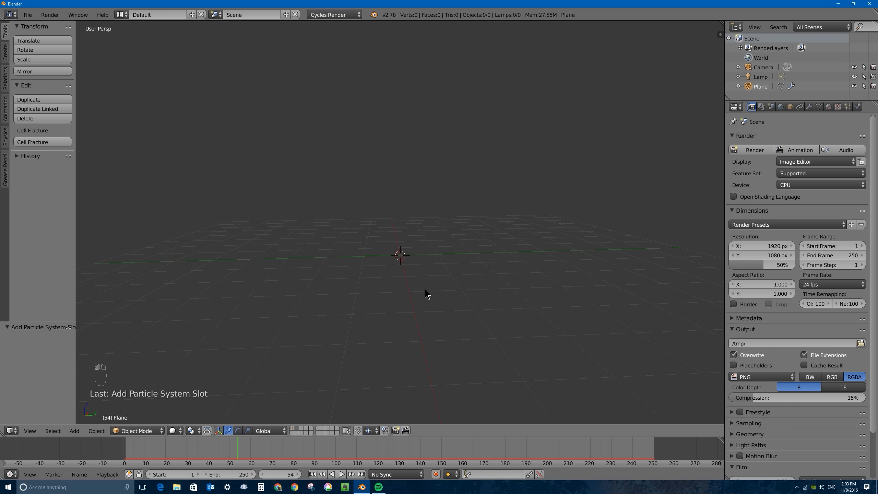
key(shift+a)
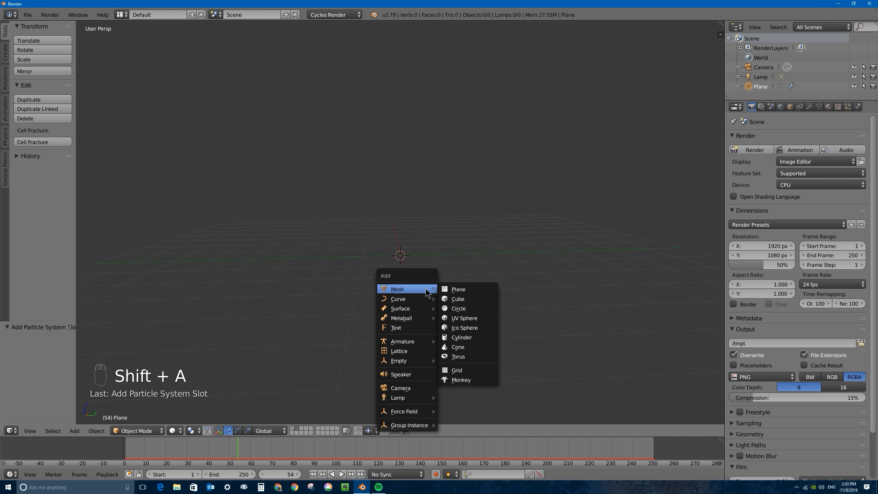
click(473, 328)
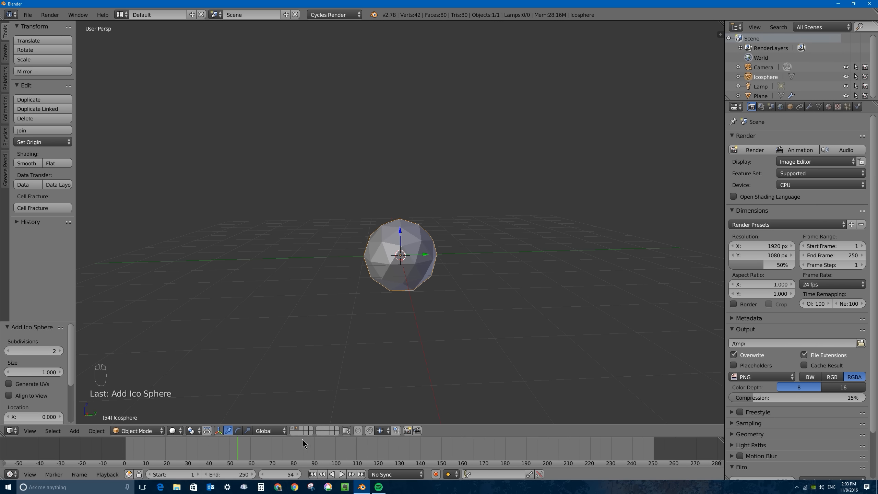
click(297, 429)
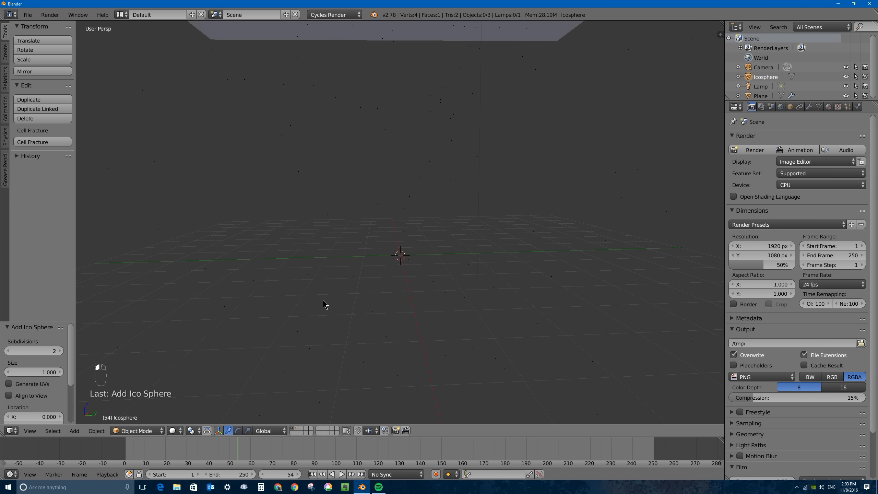
- Select the plane and collapse the Emission, Velocity and Physics sections of its particle settings
scroll(392, 157, down, 2)
right_click(397, 114)
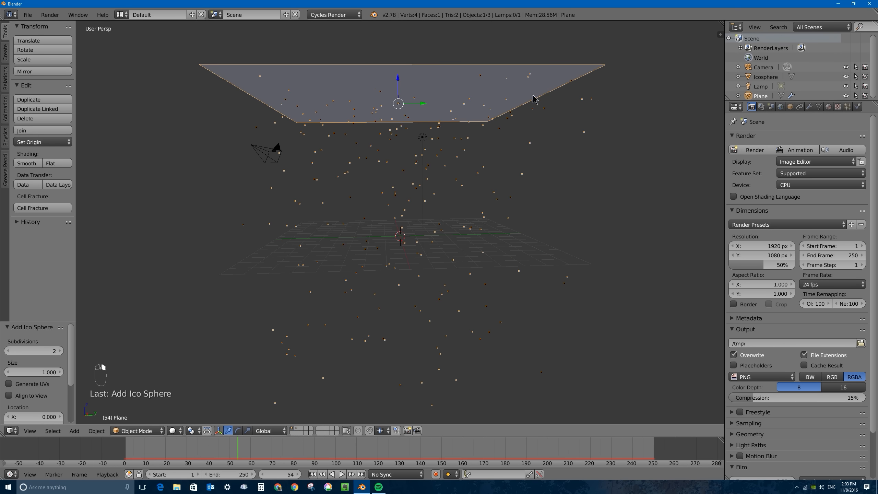
click(847, 107)
click(733, 196)
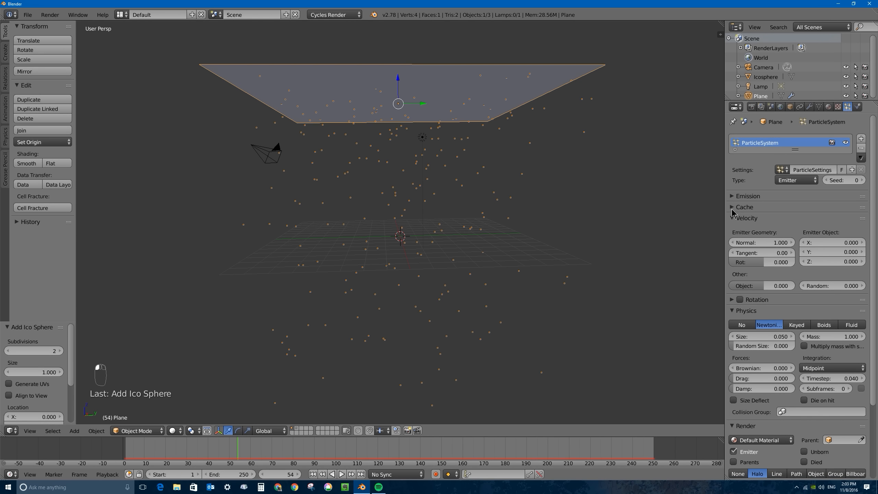
click(733, 218)
click(734, 240)
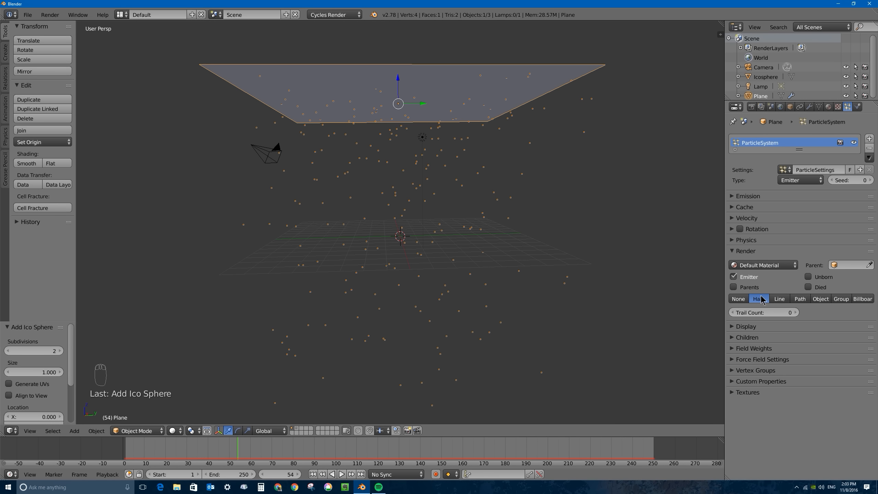
- Render the plane's particles as objects, using the Icosphere as the dupli object
click(823, 300)
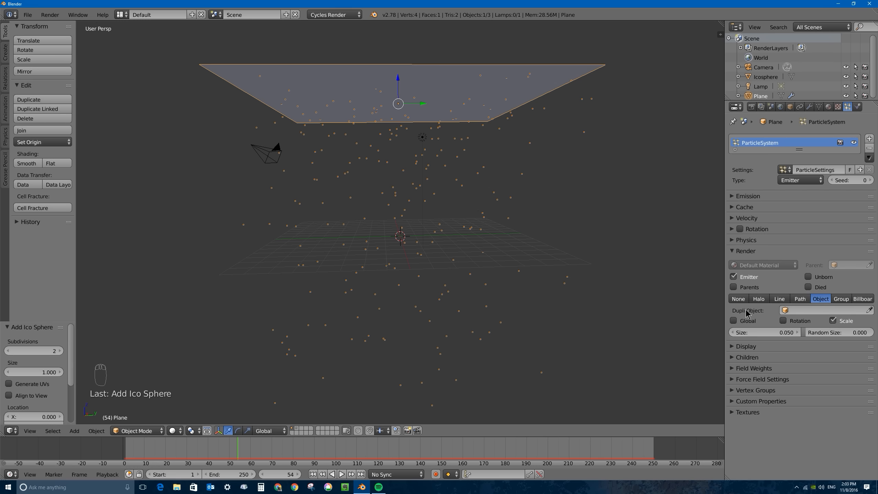
click(806, 311)
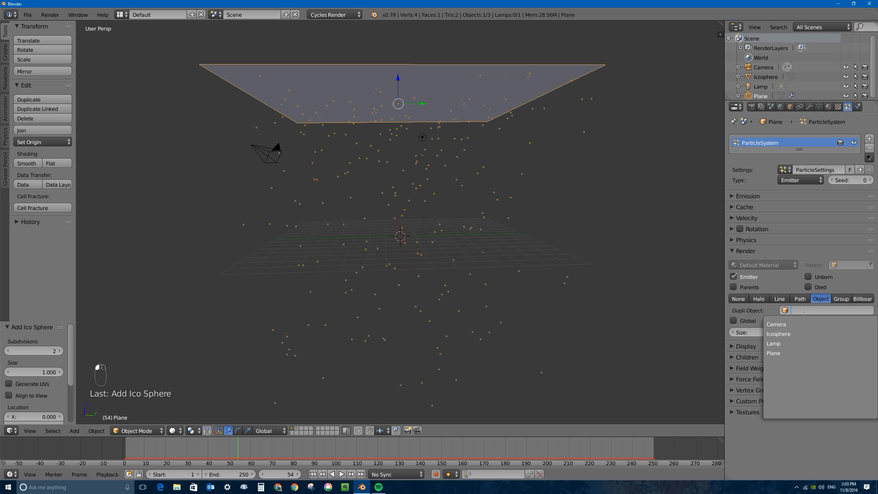
click(797, 334)
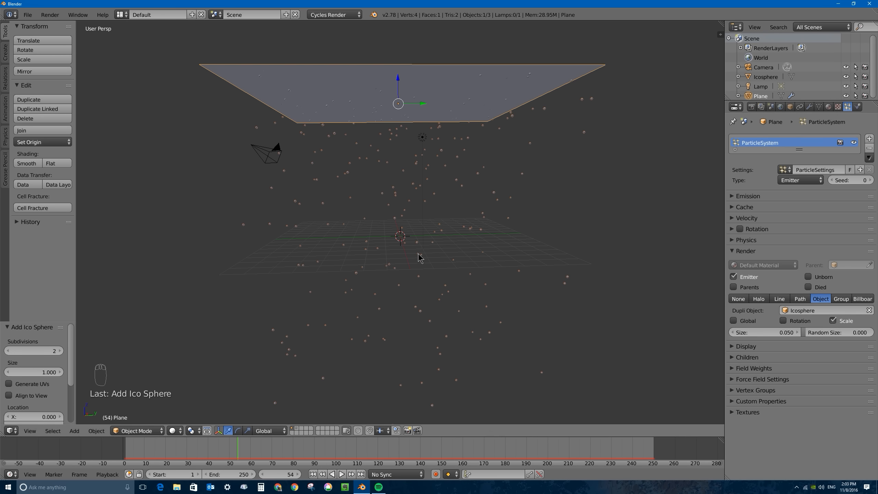
- Set the rendered particles' size to 0.210 and their random size to 0.683
scroll(414, 145, up, 5)
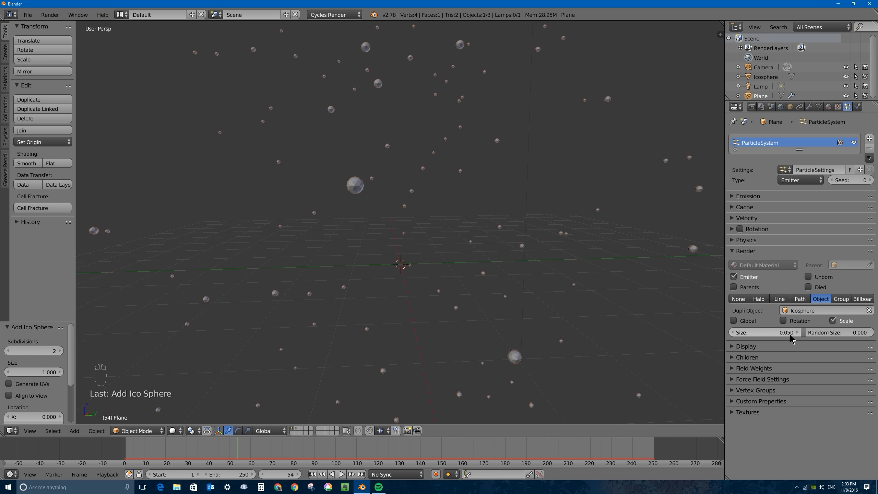
drag(758, 330, 726, 334)
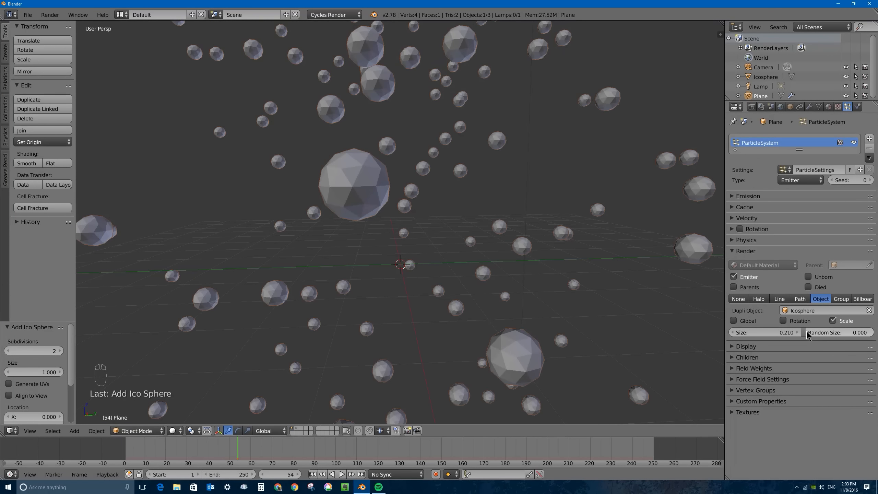
drag(808, 333, 839, 332)
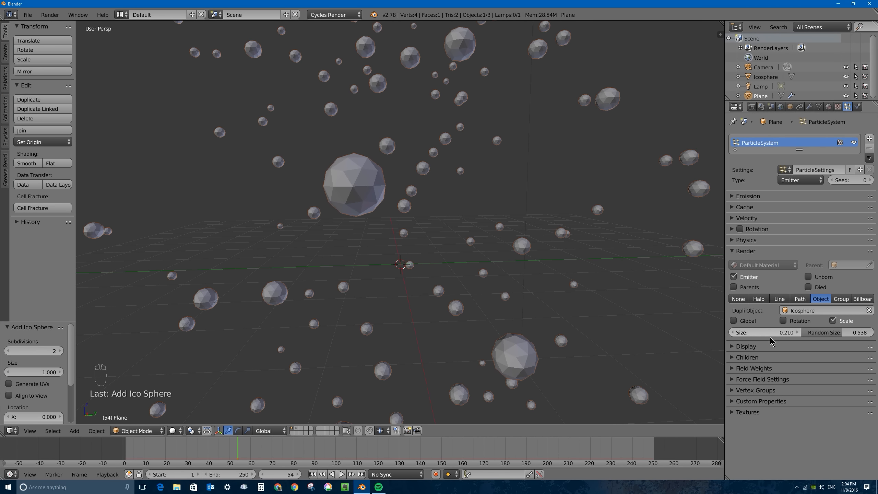
drag(831, 334, 803, 334)
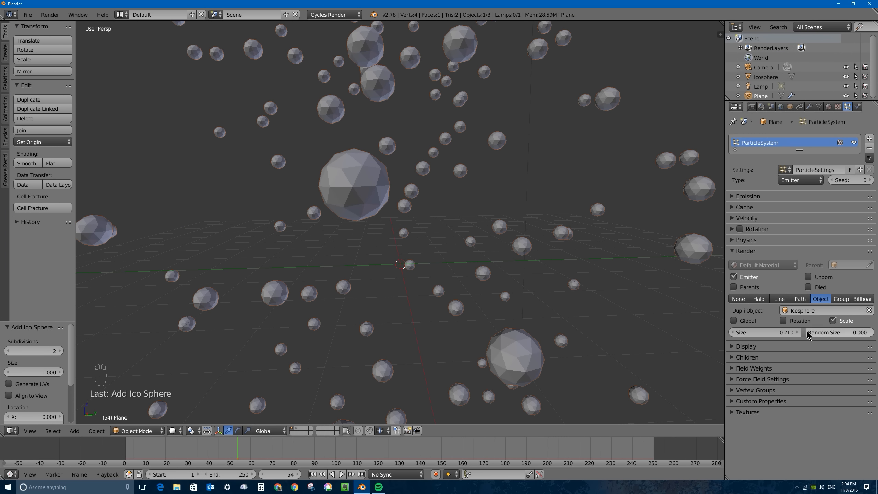
drag(808, 332, 837, 332)
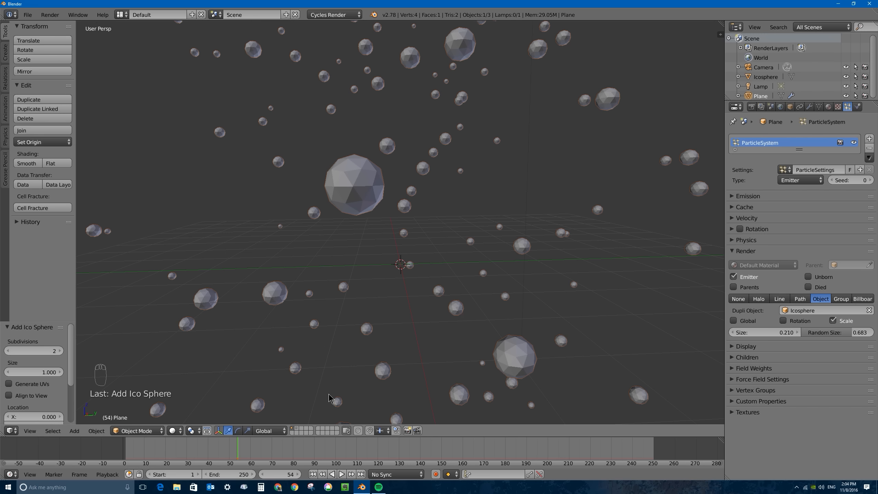
- Add a second Ico Sphere at the origin on the empty third layer
click(297, 430)
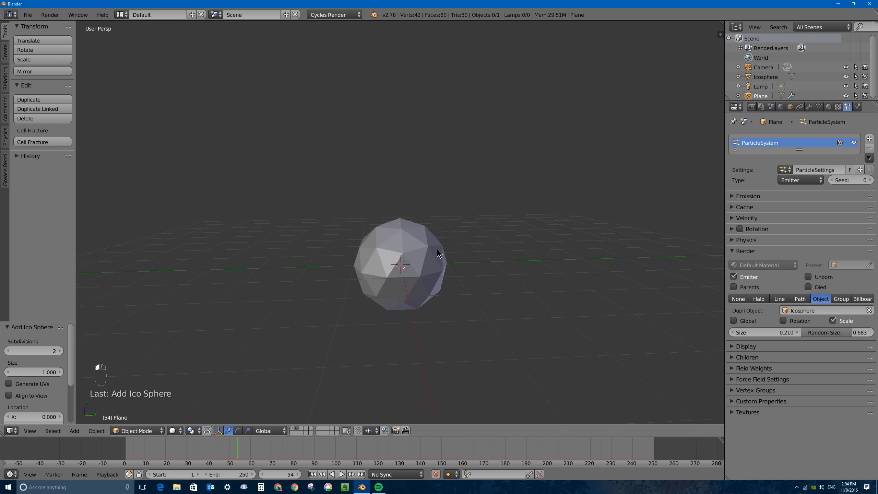
click(300, 428)
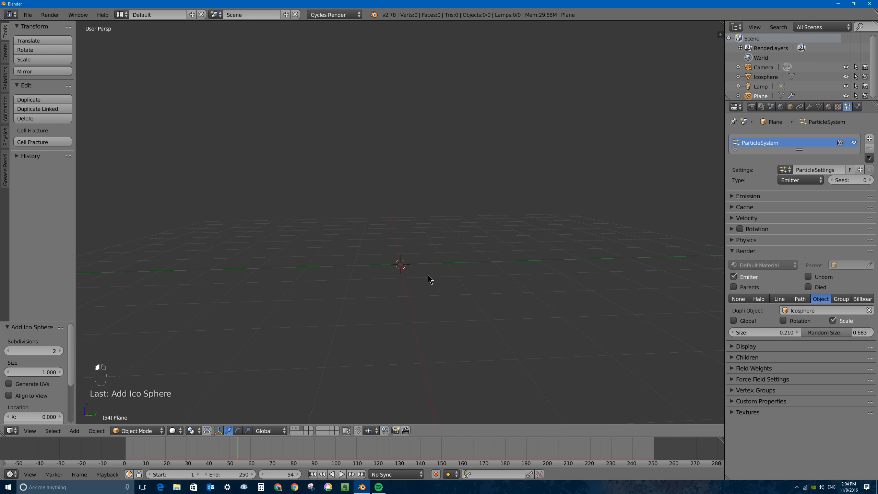
key(x)
click(437, 259)
key(shift+a)
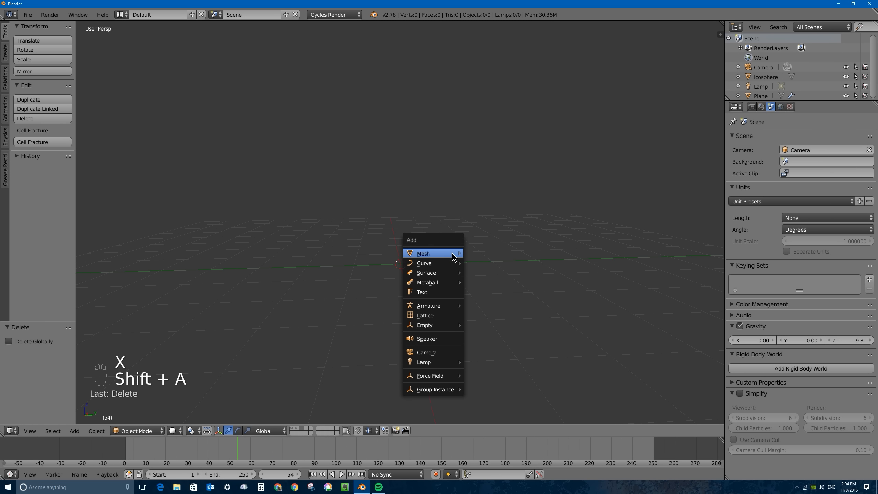
mouse_move(454, 255)
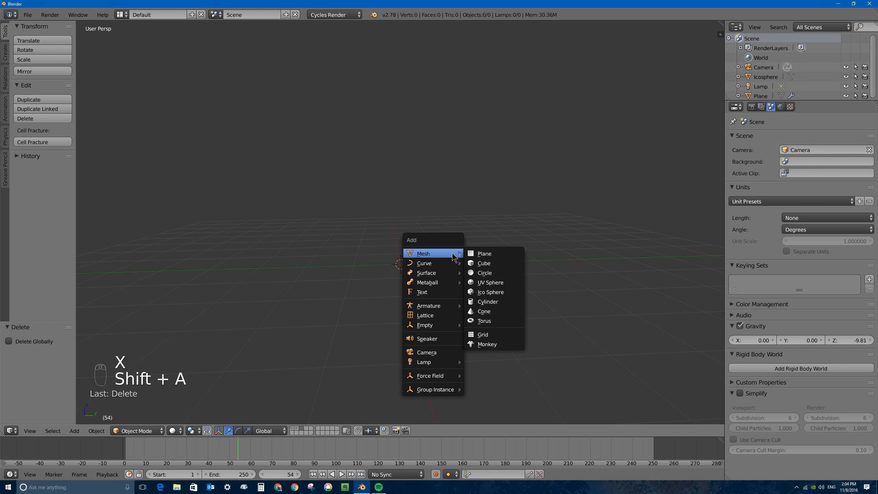
click(493, 293)
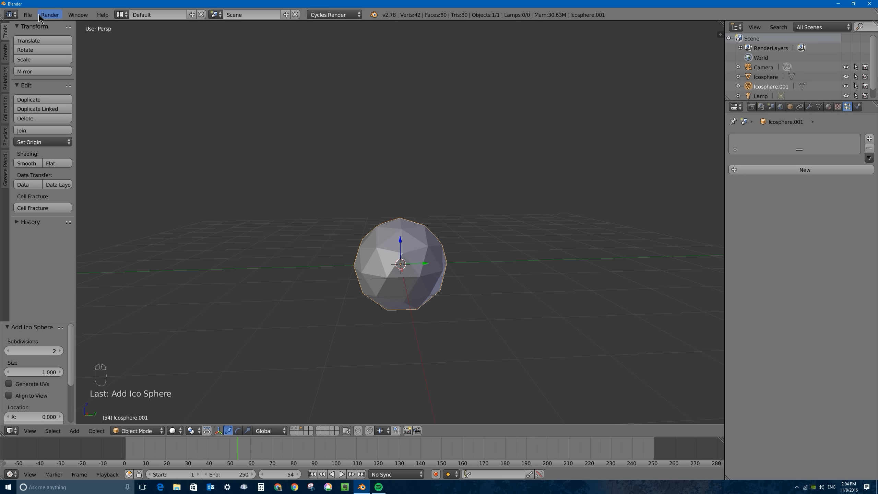
- Search the add-on preferences for "cell" to check whether the Cell Fracture add-on is enabled, and close the preferences
click(29, 16)
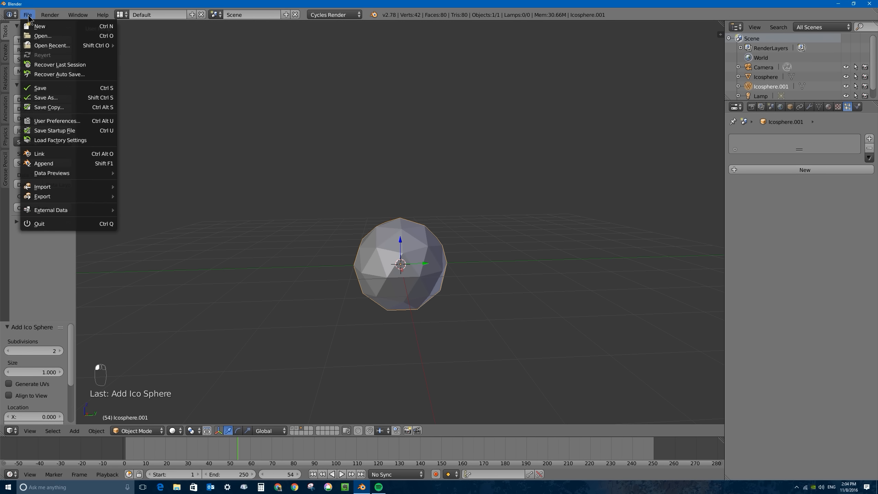
click(62, 119)
drag(127, 13, 338, 41)
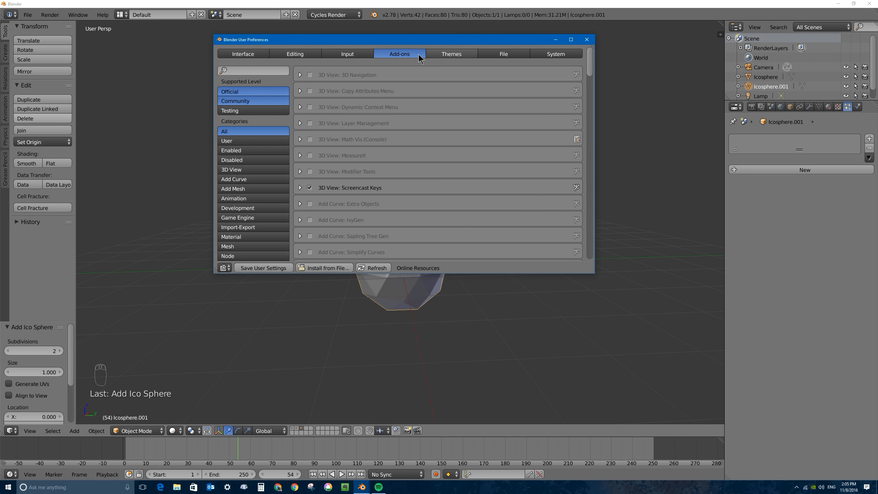
click(359, 54)
click(400, 54)
click(264, 70)
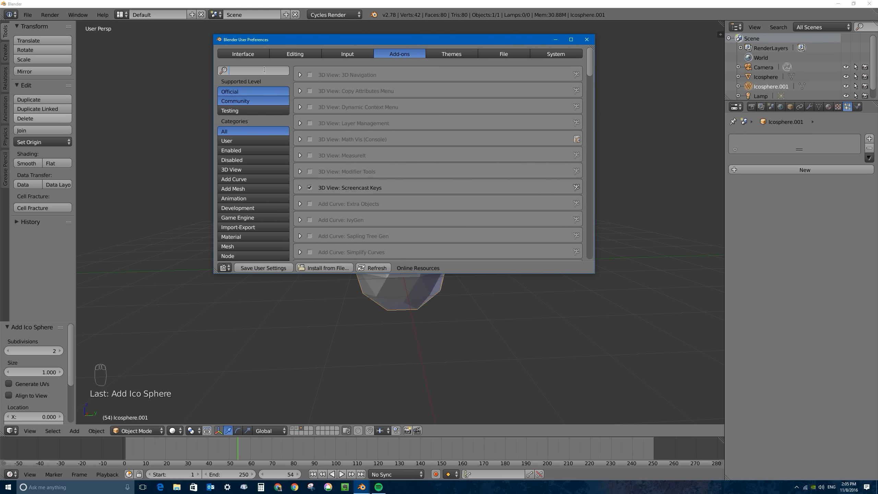
text(cell)
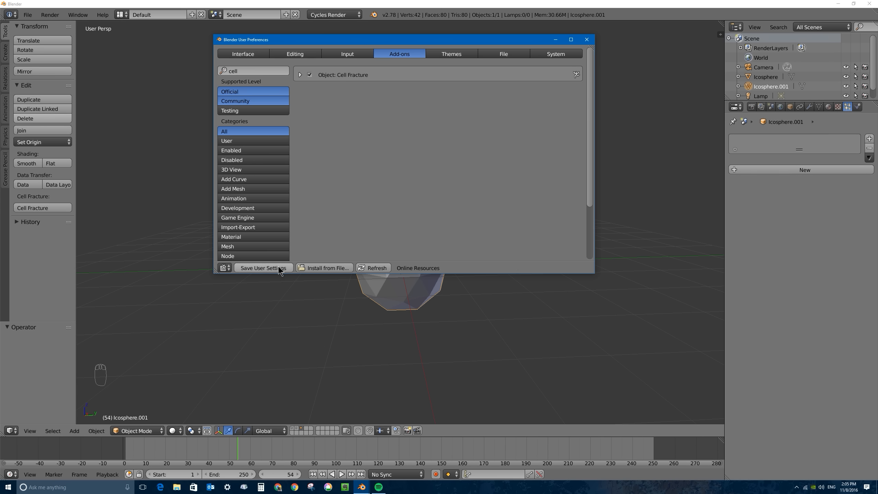
click(587, 39)
- Fracture the new Ico Sphere with Cell Fracture, using a point source limit of 18 and a recursion of 1
drag(76, 130, 3, 119)
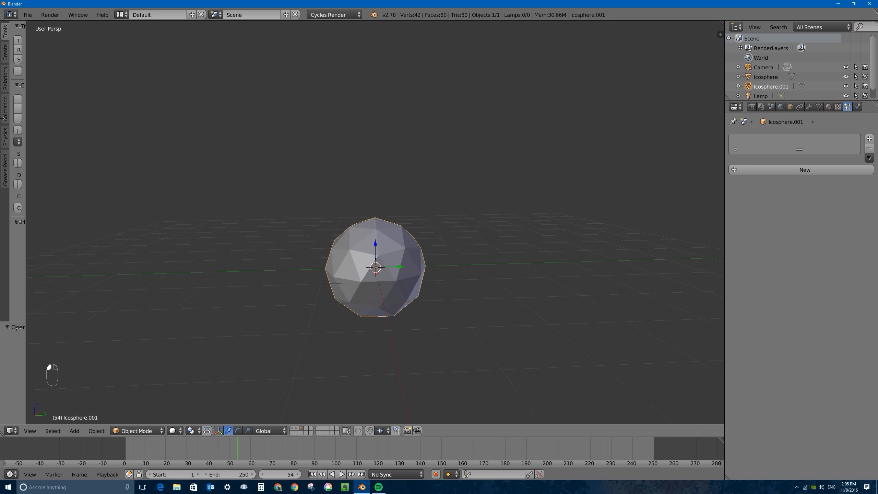
key(t)
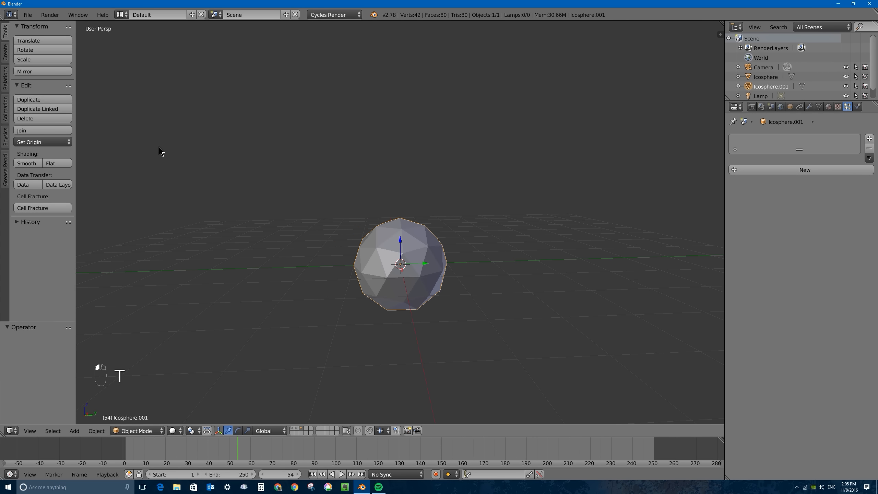
click(5, 32)
click(34, 209)
drag(34, 208, 138, 98)
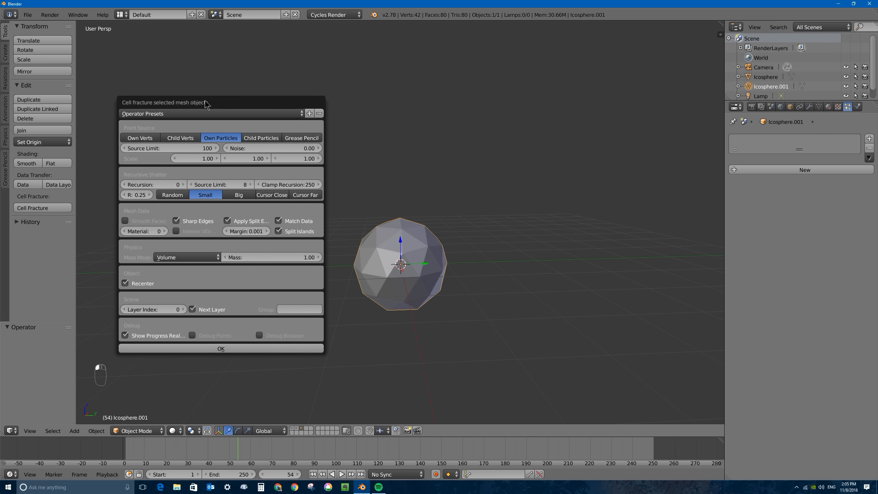
mouse_move(214, 103)
mouse_down()
mouse_move(181, 129)
mouse_move(220, 110)
mouse_up()
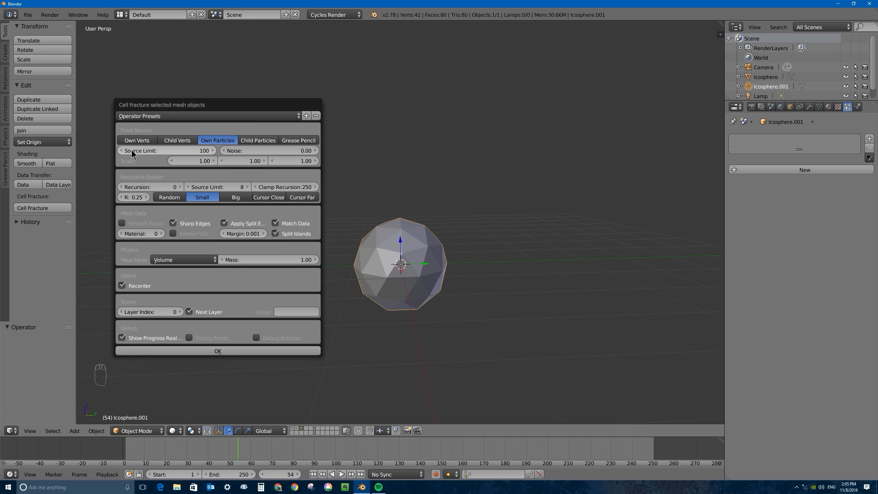
click(170, 151)
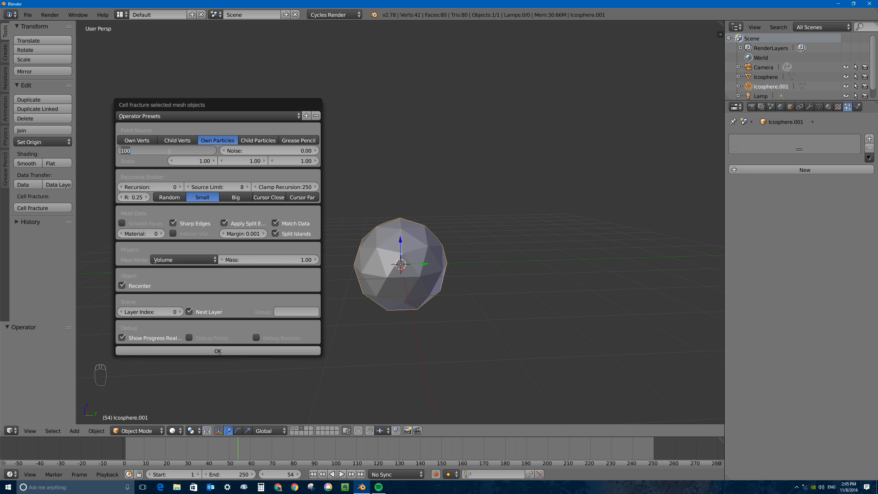
text(18)
key(Tab)
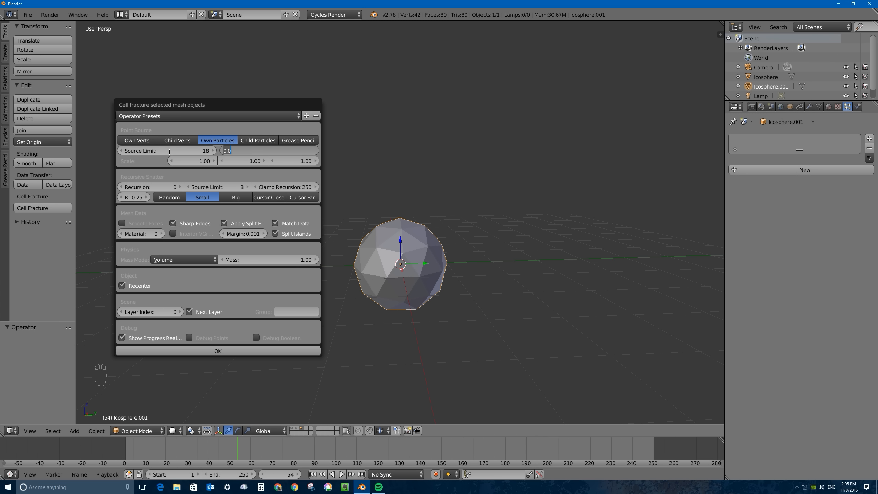
click(194, 129)
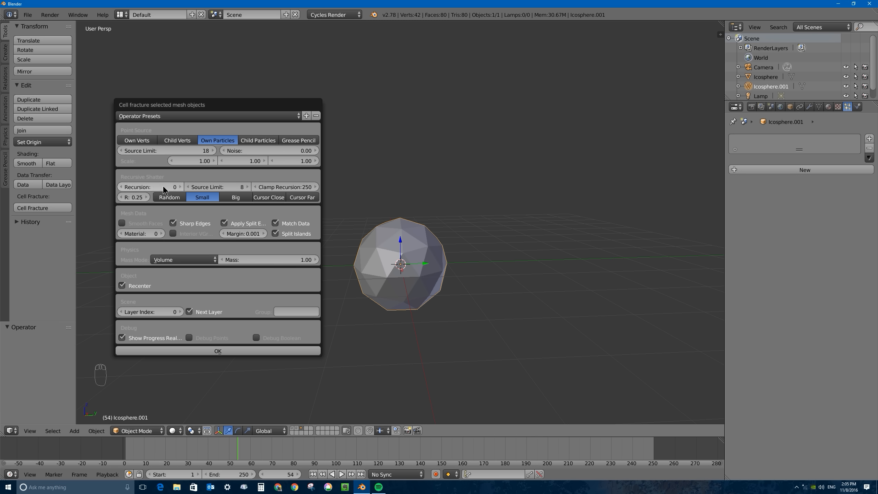
click(180, 187)
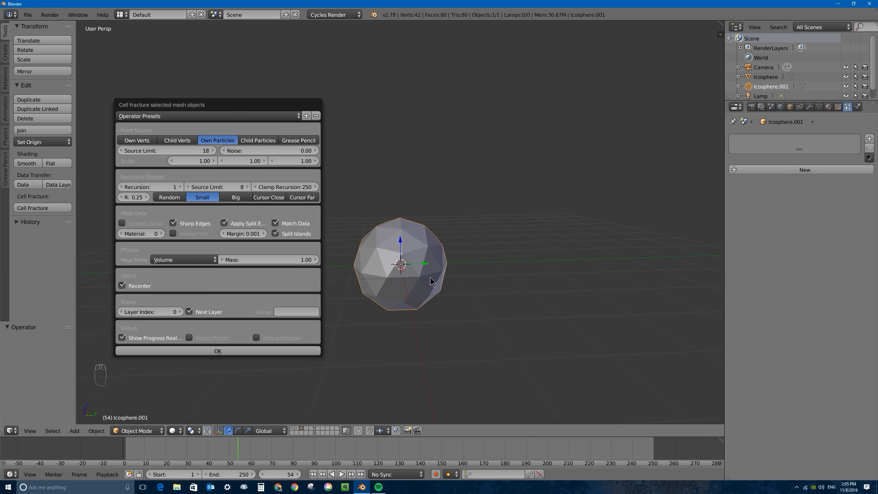
click(213, 351)
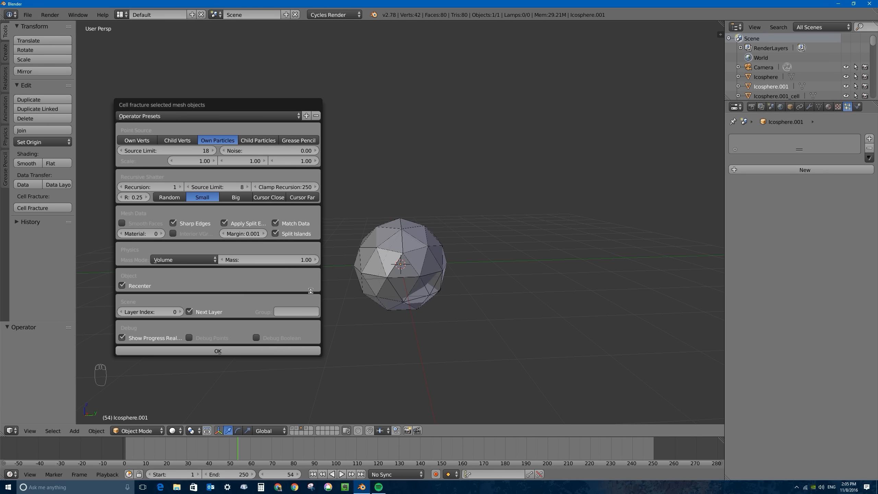
- Show the layer holding the fractured pieces and select the large fragment on the upper front of the sphere
click(301, 427)
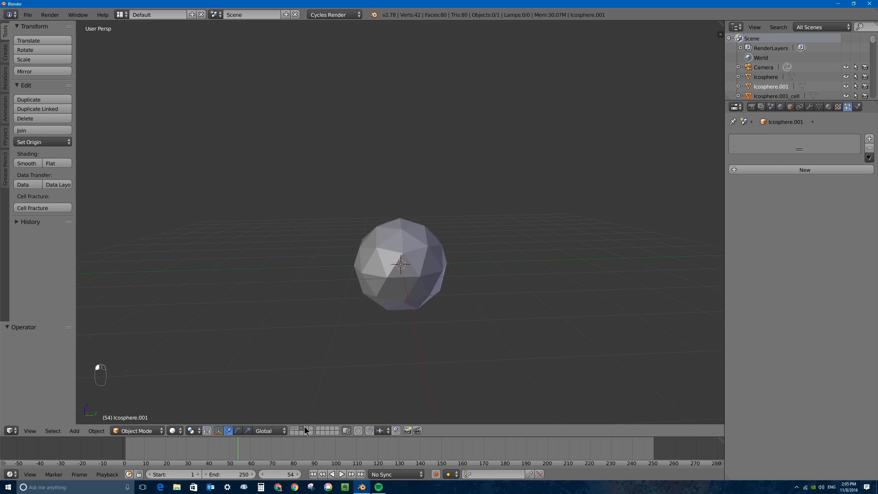
right_click(428, 264)
click(306, 428)
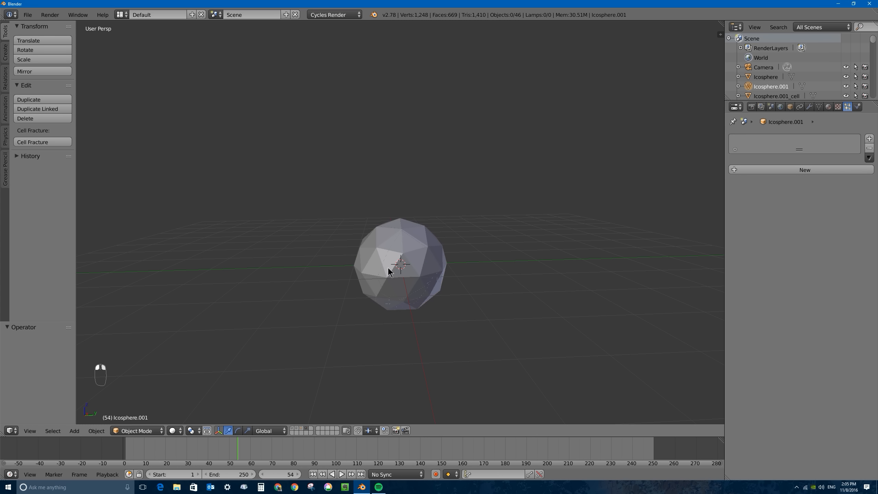
right_click(408, 250)
right_click(383, 258)
mouse_move(382, 258)
middle_down()
mouse_move(400, 258)
mouse_move(377, 271)
middle_up()
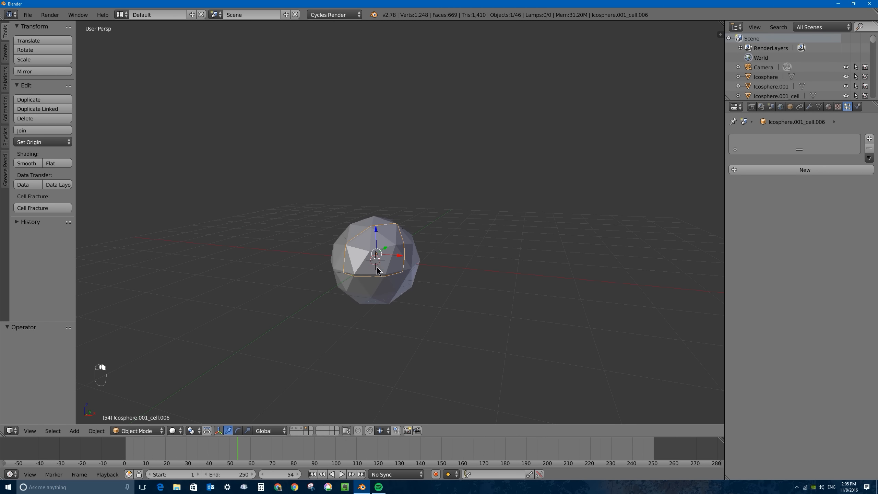
- Move the selected fragment out of the sphere by about -2.41 in X, -0.72 in Y and 0.92 in Z
key(g)
click(269, 195)
middle_drag(298, 198, 314, 216)
- Select several other fragments of the fractured sphere in turn and try moving them, cancelling each move
right_click(352, 256)
right_click(392, 269)
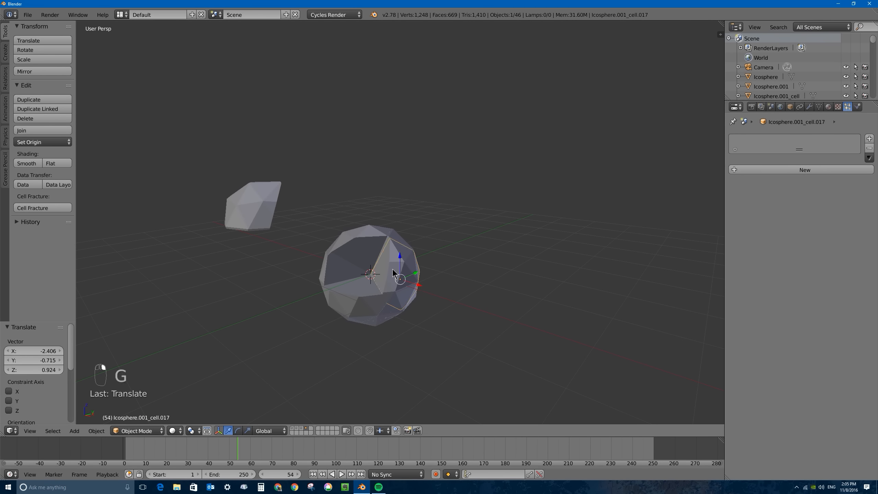
right_click(397, 243)
right_click(360, 298)
key(g)
right_click(291, 305)
right_click(373, 316)
middle_drag(418, 313, 370, 288)
key(g)
right_click(293, 304)
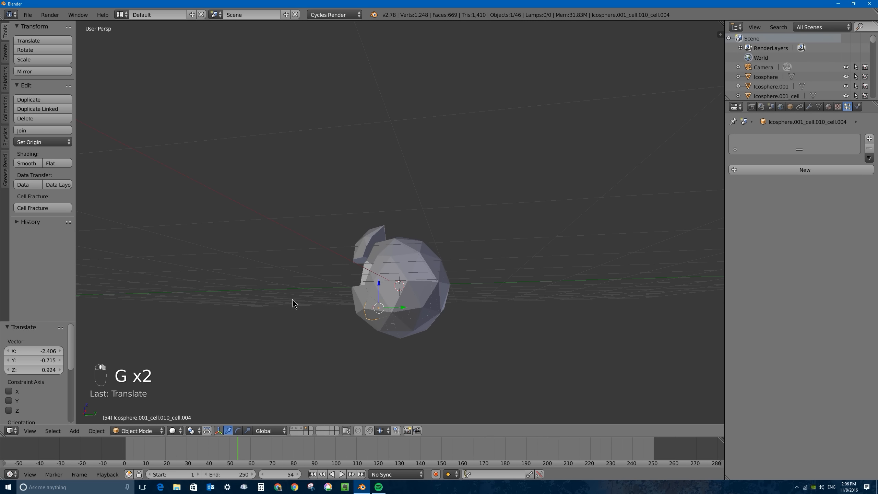
key(g)
right_click(468, 333)
middle_drag(325, 265, 347, 244)
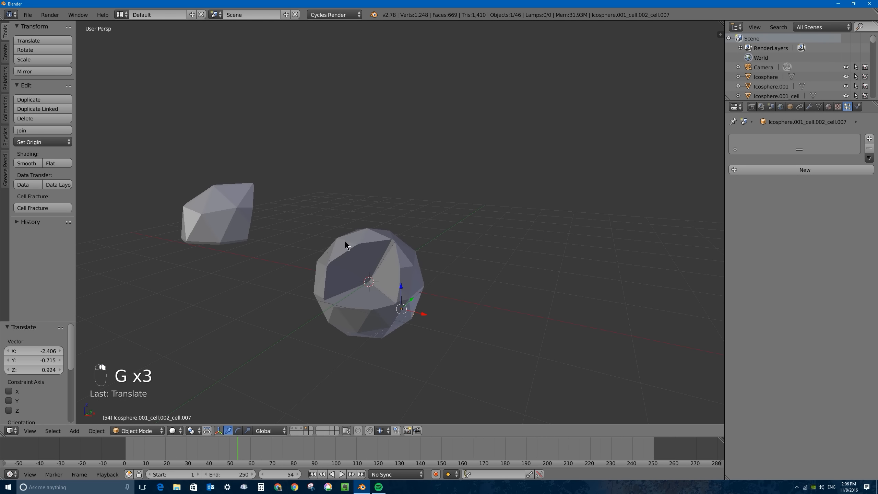
- Undo the fragment selections and the move that pulled the large fragment out of the sphere
key(ctrl+z)
key(ctrl+z)
key(ctrl+z)
key(ctrl+z)
key(ctrl+z)
key(ctrl+z)
key(ctrl+z)
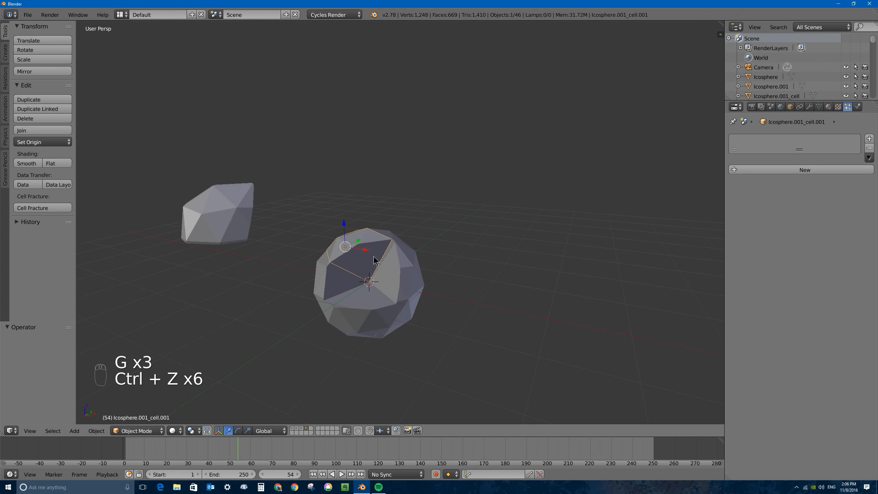
key(ctrl+z)
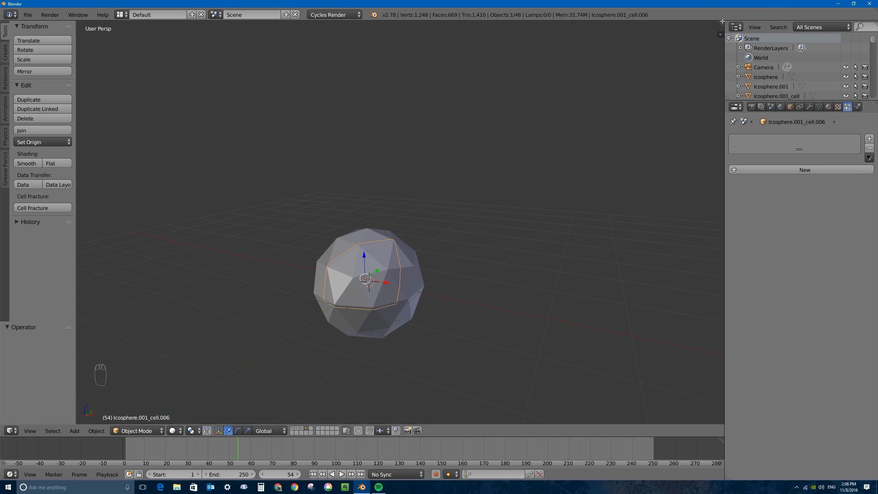
- Split the 3D view horizontally and turn the upper area into a Node Editor
drag(722, 21, 720, 244)
click(11, 252)
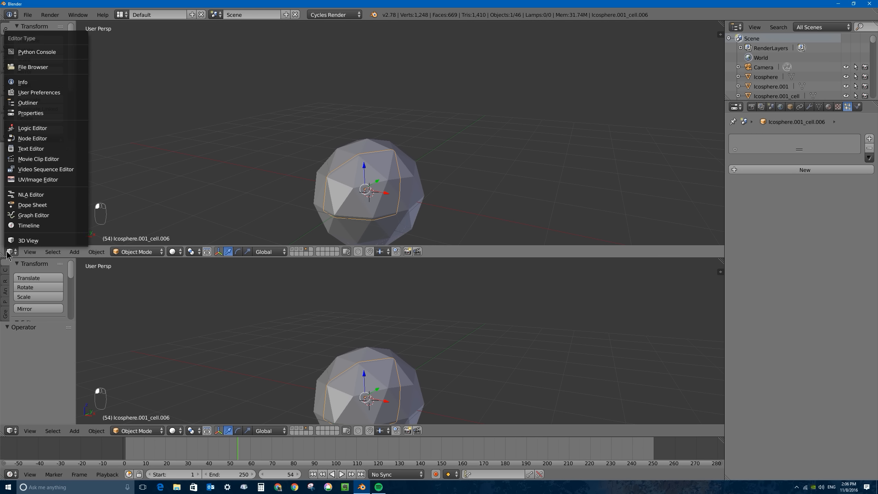
click(38, 139)
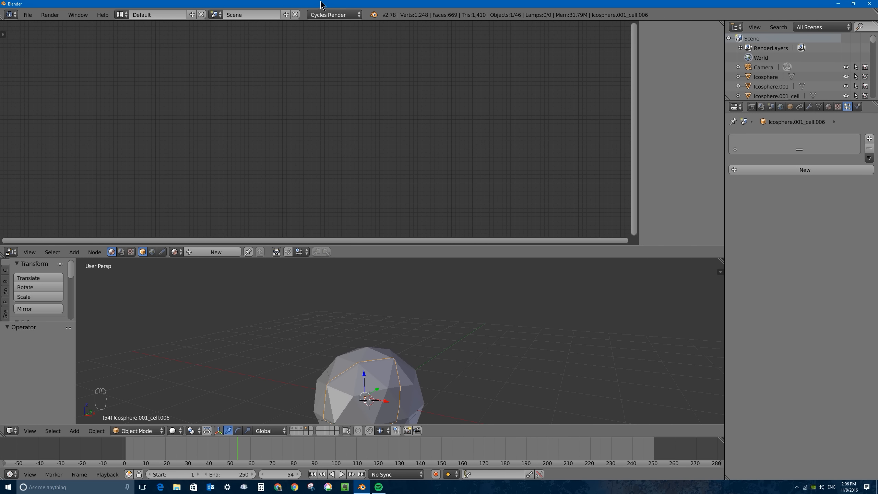
- Select all the sphere fragments and create a new material on the active fragment
click(828, 108)
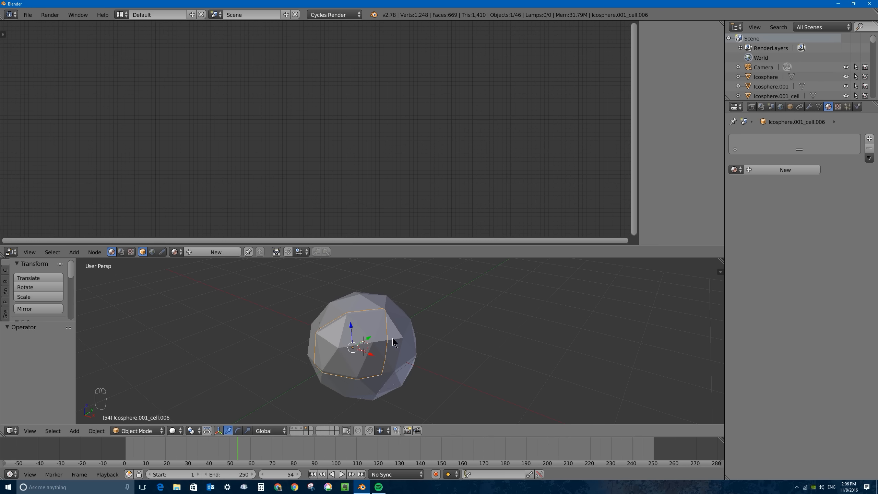
key(a)
key(a)
key(a)
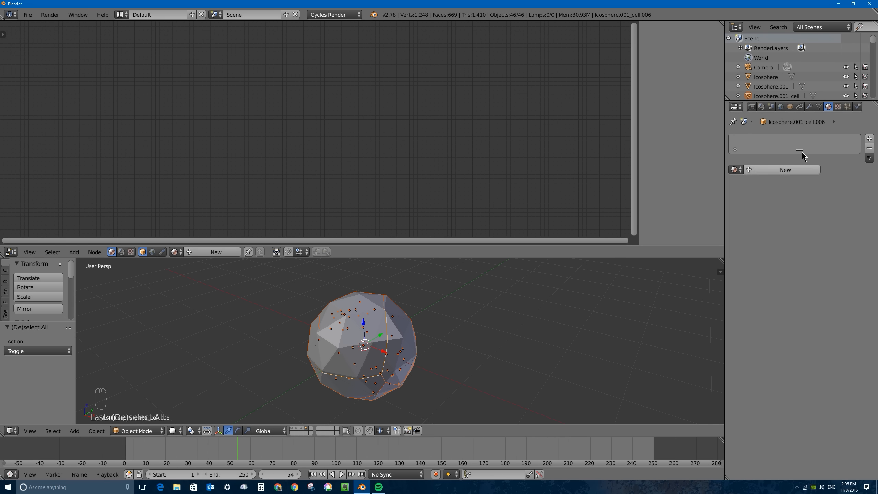
click(783, 170)
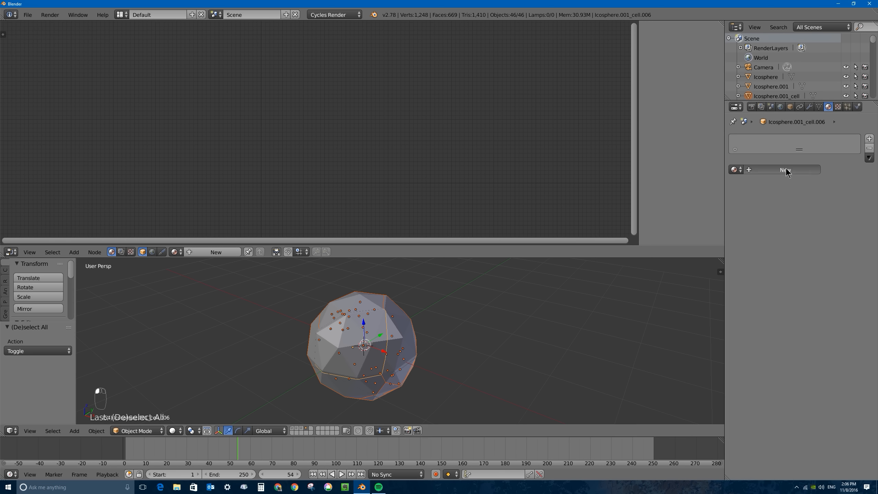
- Space out the material's nodes and add a Voronoi Texture whose Color output feeds the Diffuse BSDF's Color input
middle_drag(218, 132, 301, 135)
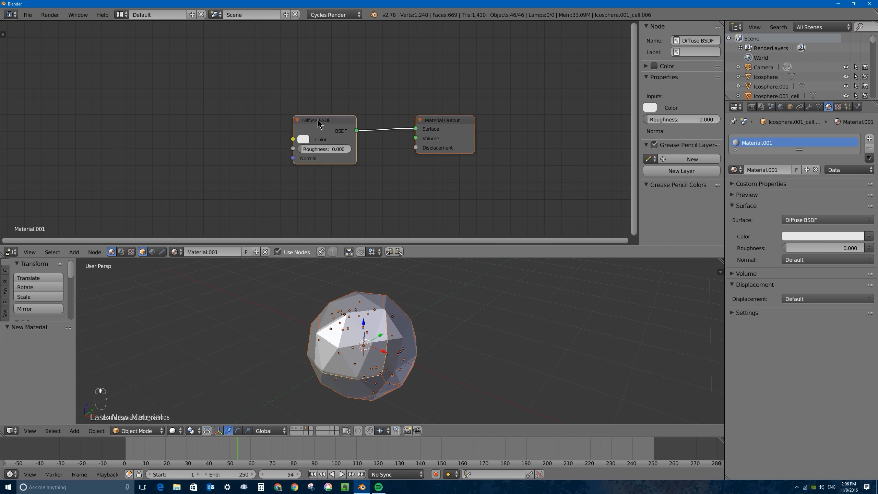
drag(450, 125, 527, 123)
drag(314, 122, 355, 114)
key(shift+a)
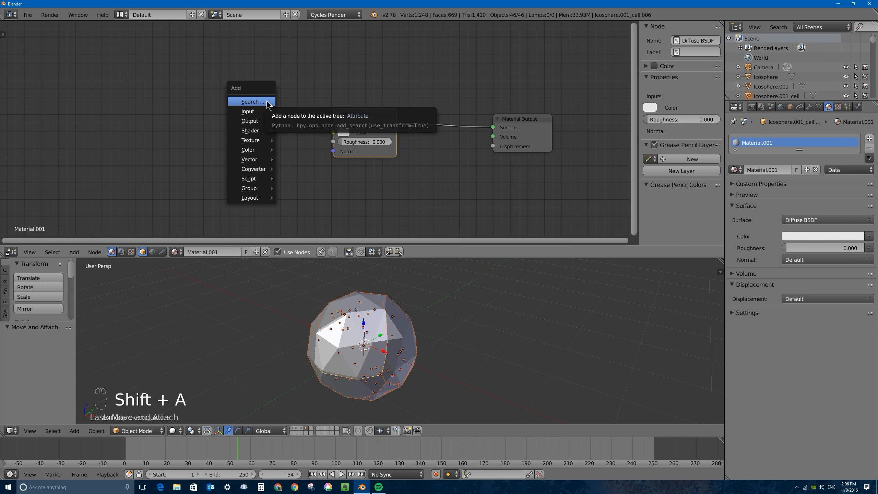
mouse_move(256, 143)
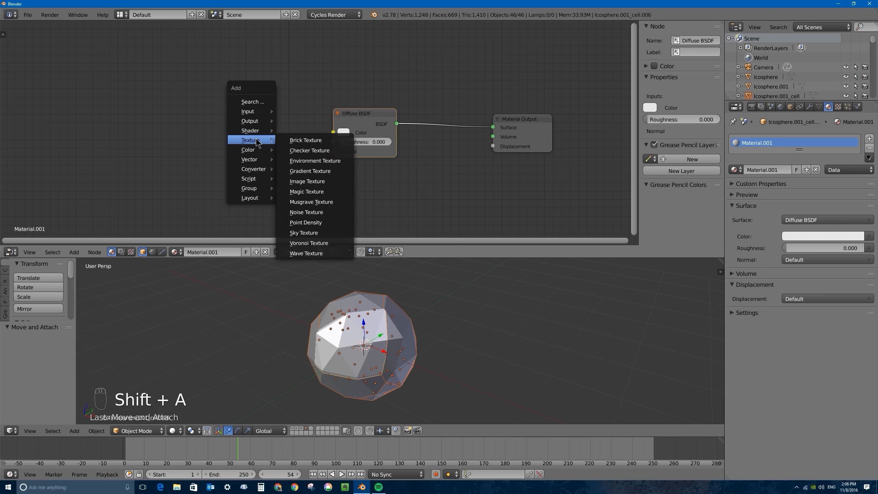
click(325, 244)
click(238, 86)
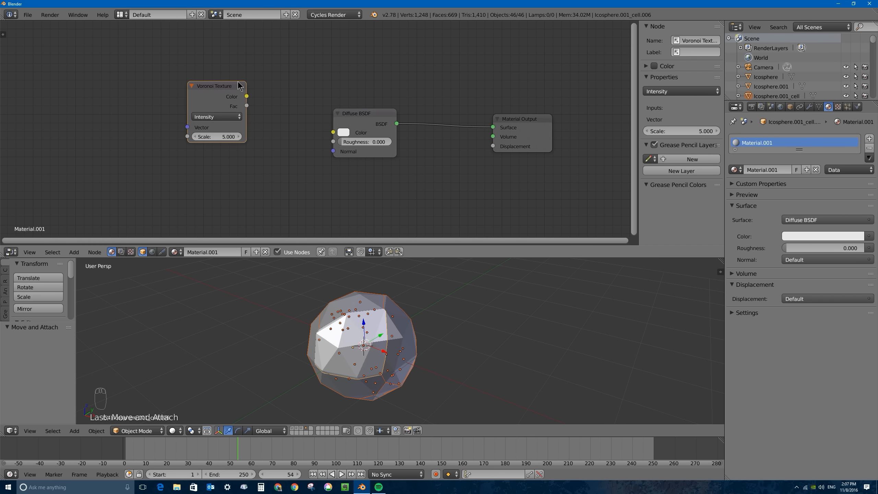
drag(209, 87, 333, 132)
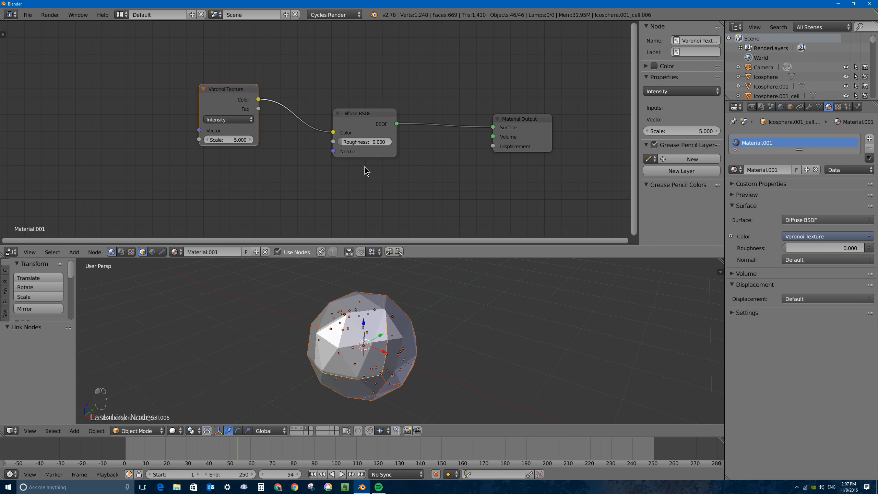
- Switch the 3D view's shading to Material
click(176, 431)
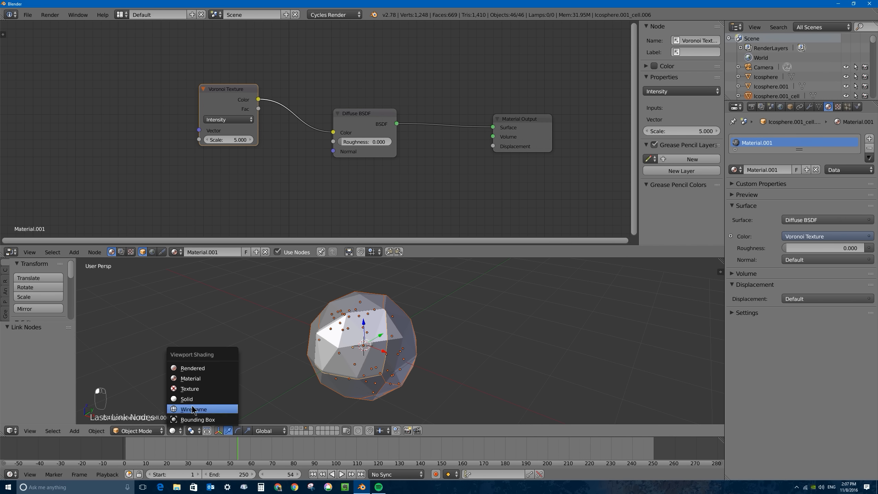
click(176, 431)
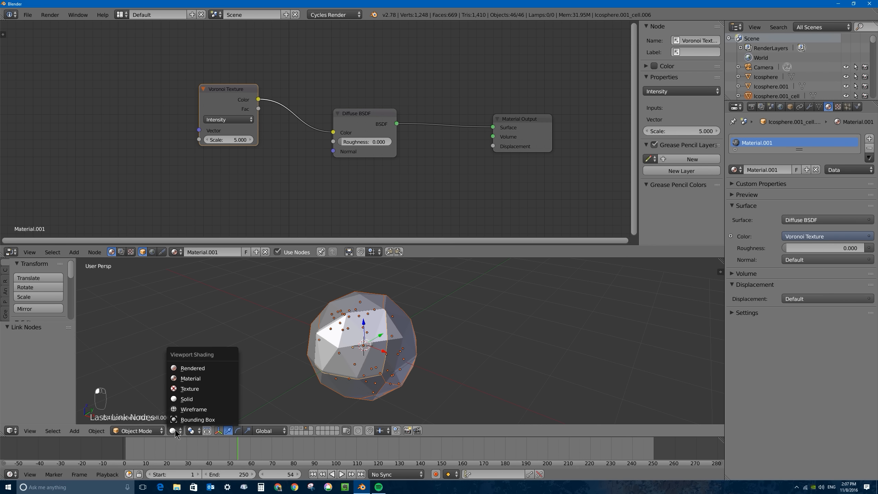
click(189, 378)
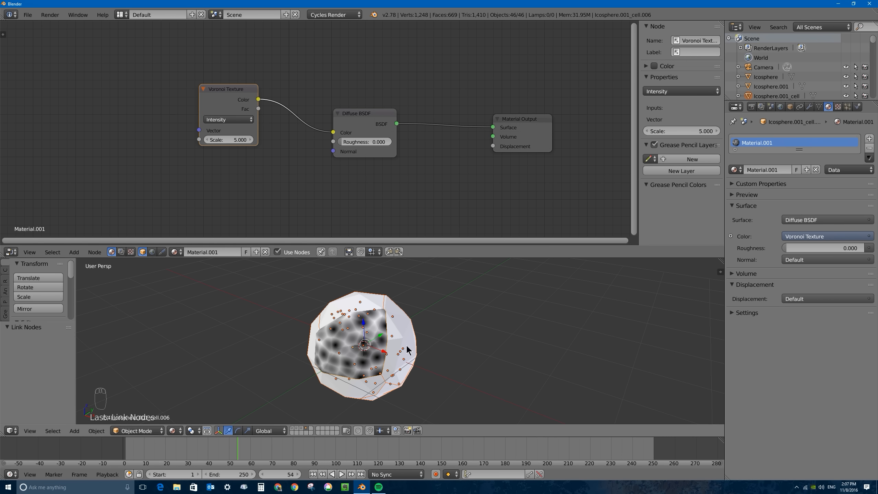
- Set the Voronoi Texture's scale to 2.600 and link the active fragment's material to all selected fragments
drag(229, 90, 193, 71)
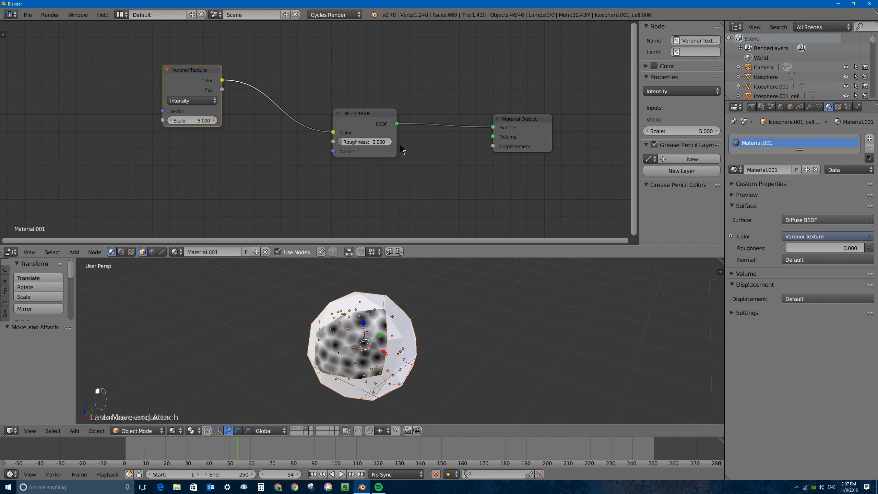
drag(361, 114, 389, 107)
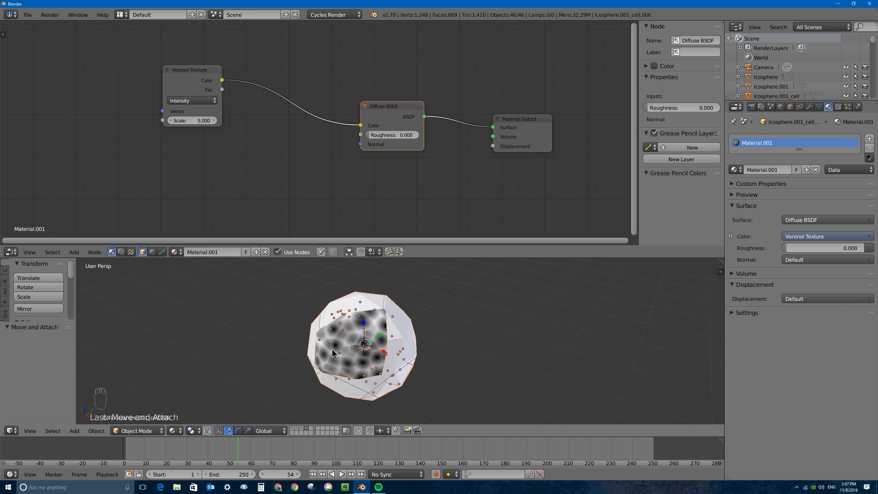
mouse_move(187, 120)
mouse_down()
mouse_move(215, 120)
mouse_move(192, 121)
mouse_up()
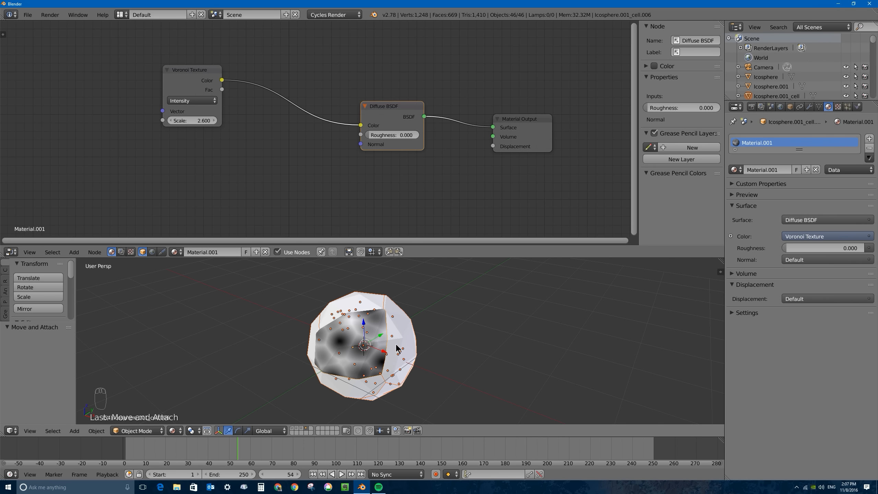
key(ctrl+l)
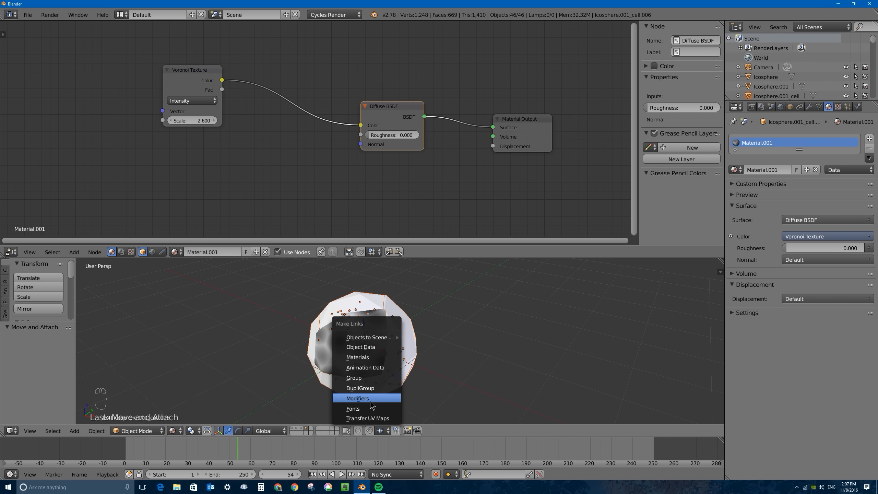
click(369, 358)
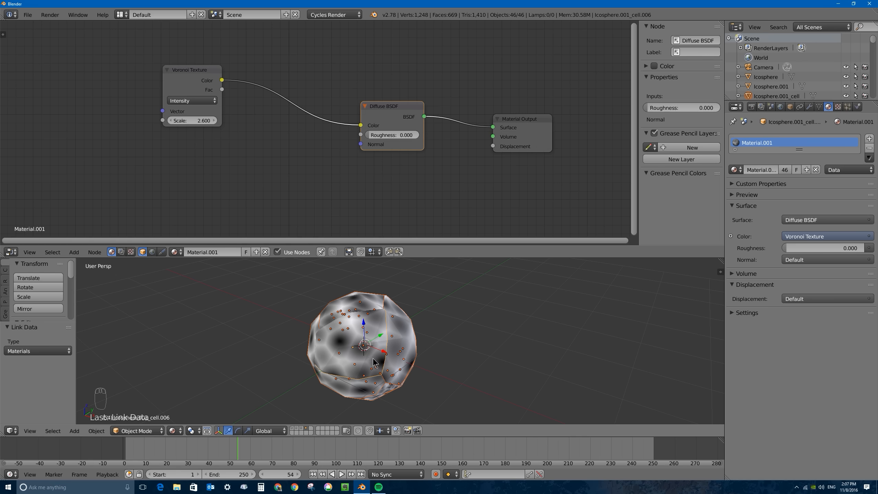
- Delete the Diffuse BSDF node and place a Mix Shader node just before the Material Output
drag(173, 71, 152, 74)
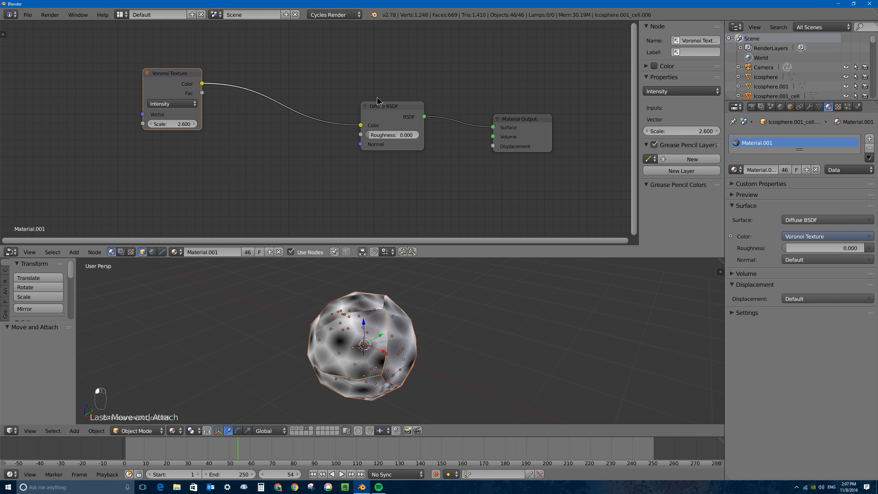
drag(385, 108, 319, 98)
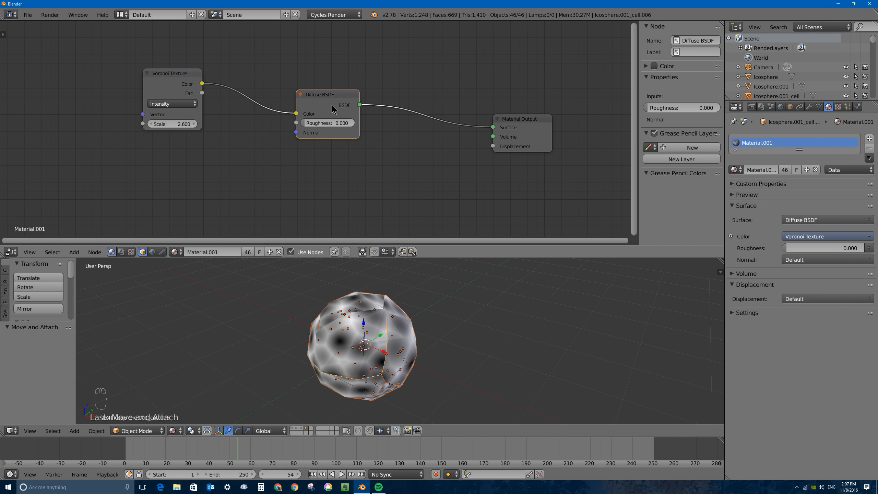
key(x)
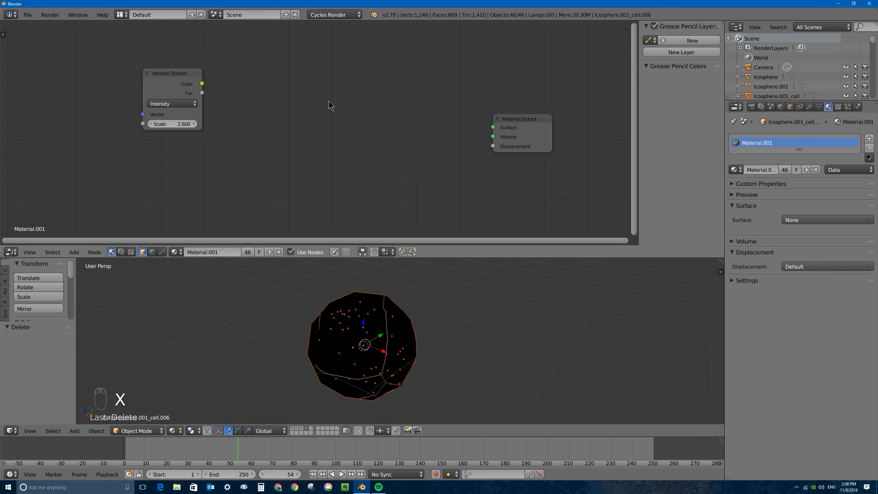
key(shift+a)
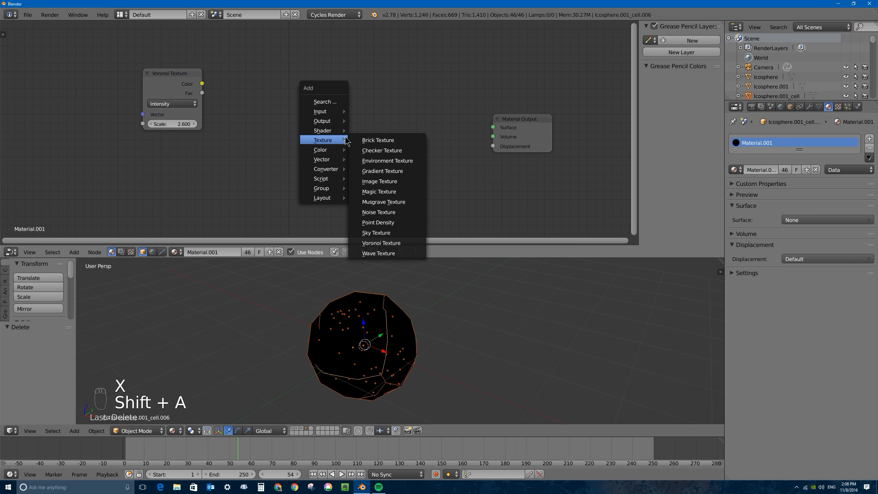
mouse_move(335, 130)
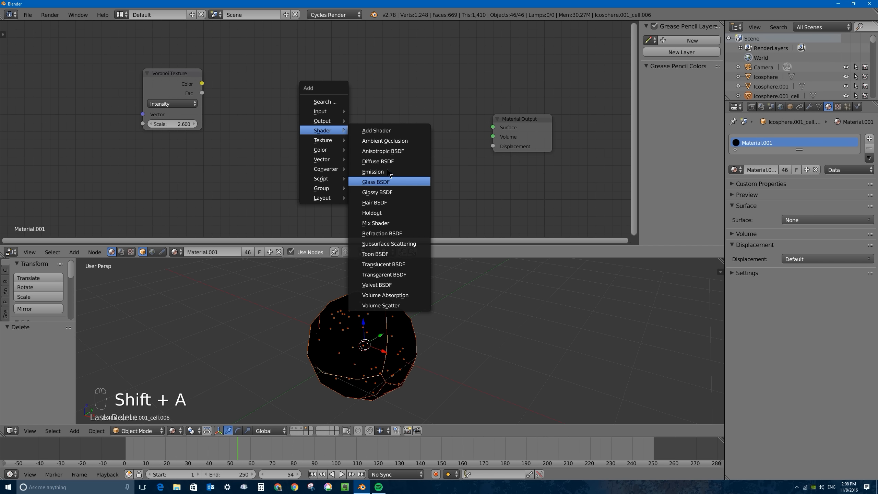
click(375, 222)
click(391, 116)
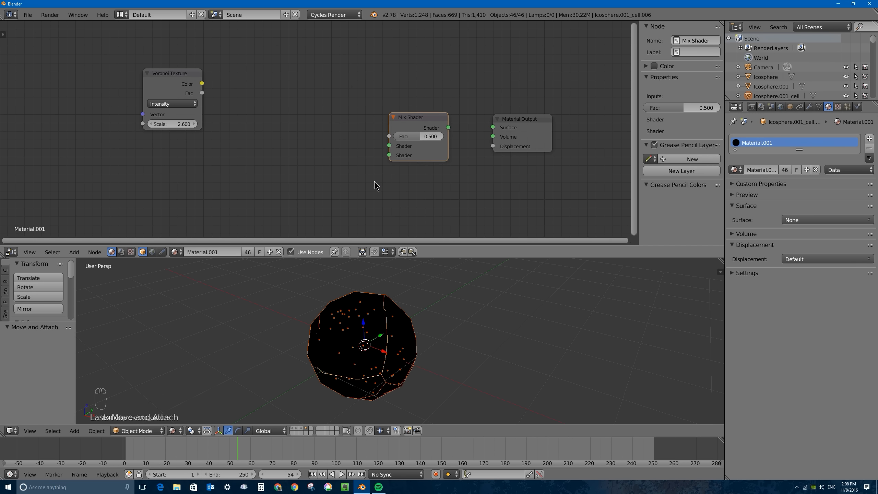
- Add an Emission shader, connect it to the Mix Shader's second shader input, and link the Mix Shader to the Material Output's Surface
key(shift+a)
mouse_move(360, 146)
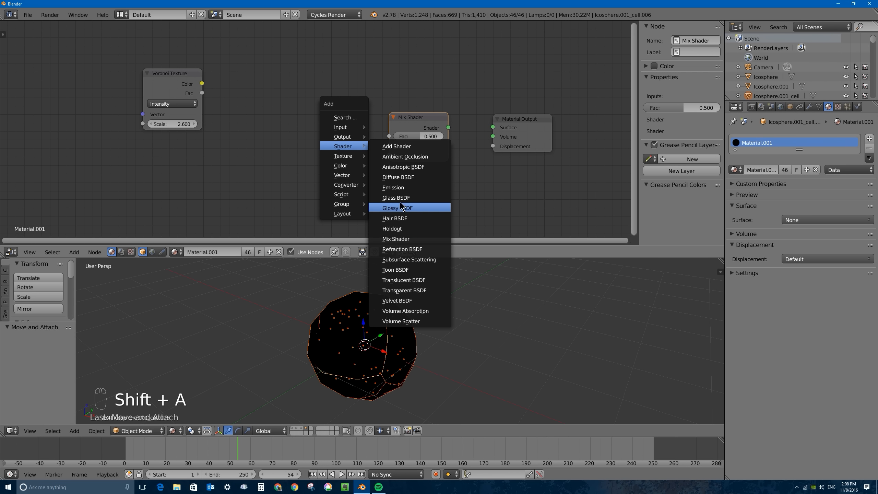
click(394, 187)
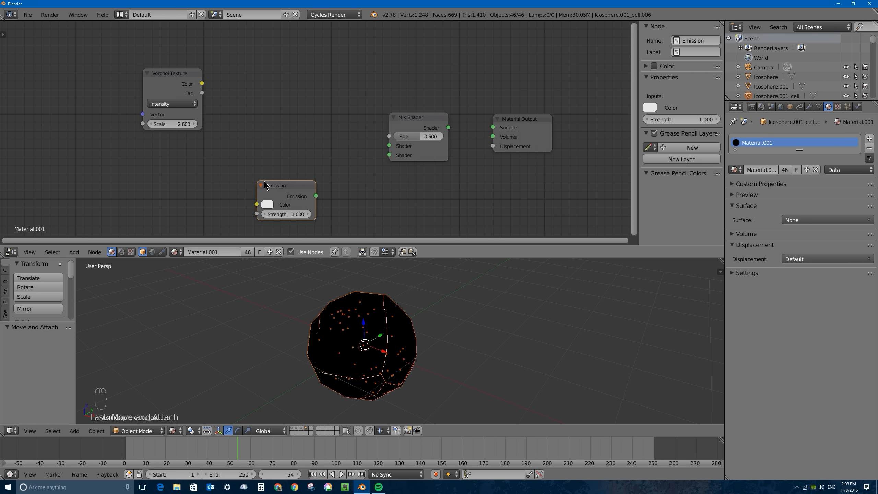
click(264, 184)
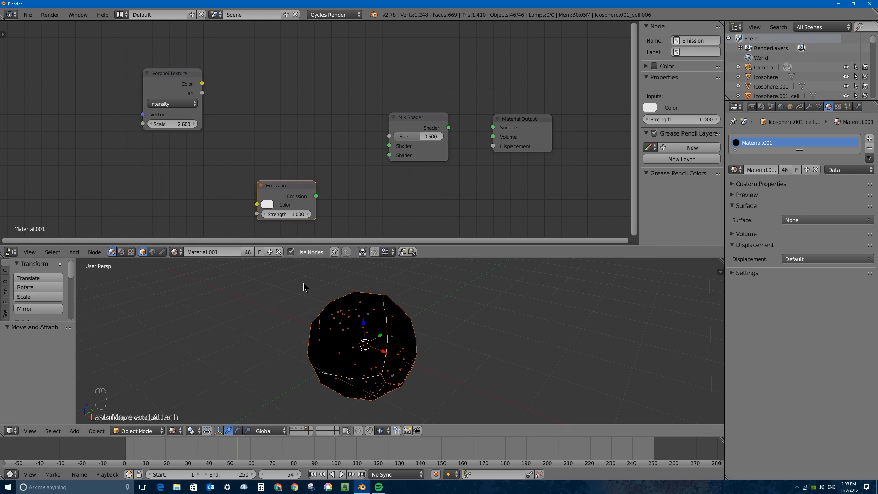
drag(266, 194, 389, 155)
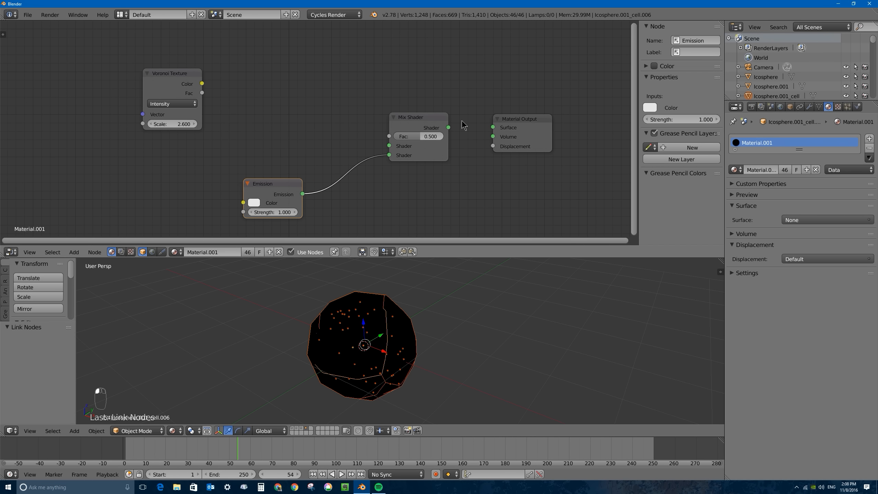
drag(449, 128, 495, 128)
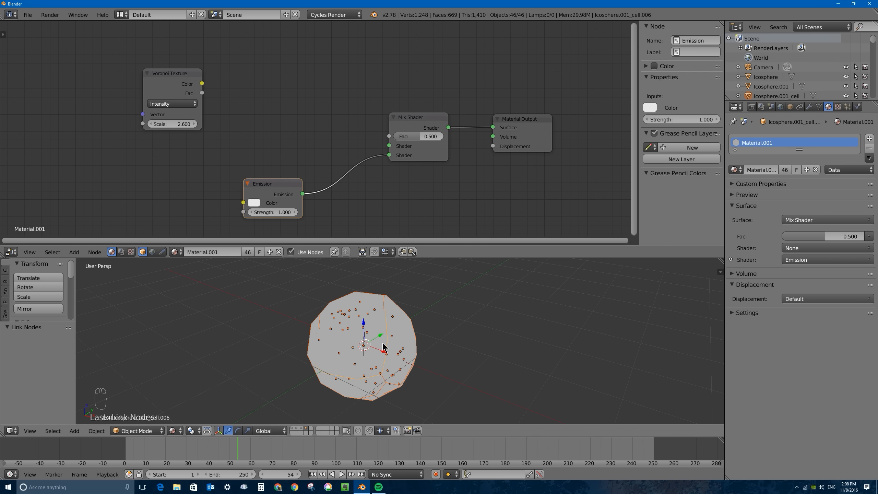
- Add a Transparent BSDF into the Mix Shader's first shader input and feed its Color from the Voronoi Texture's Color
key(shift+a)
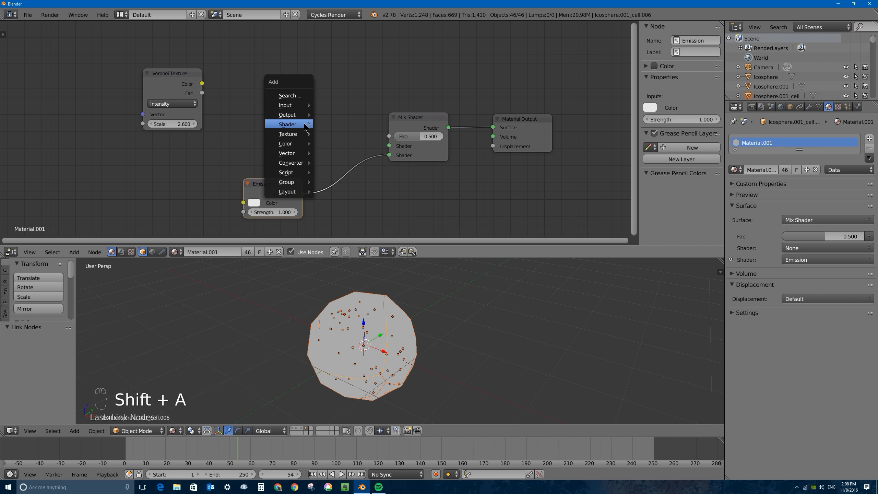
mouse_move(304, 125)
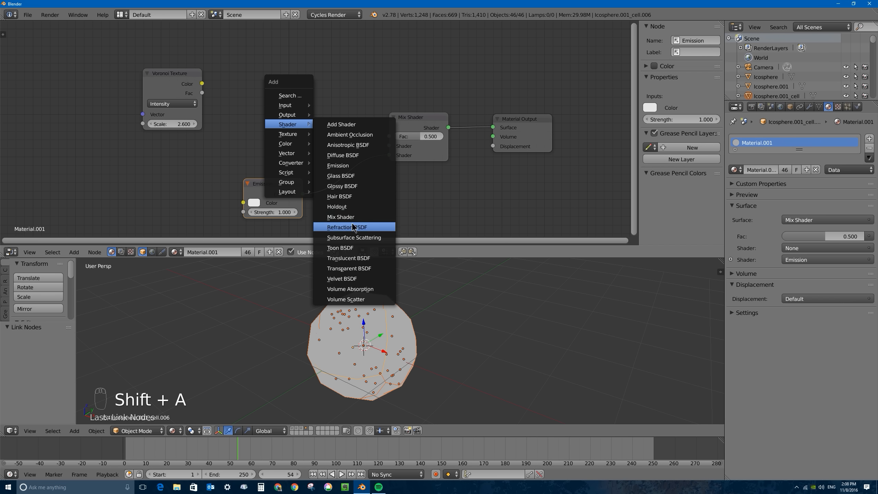
click(363, 271)
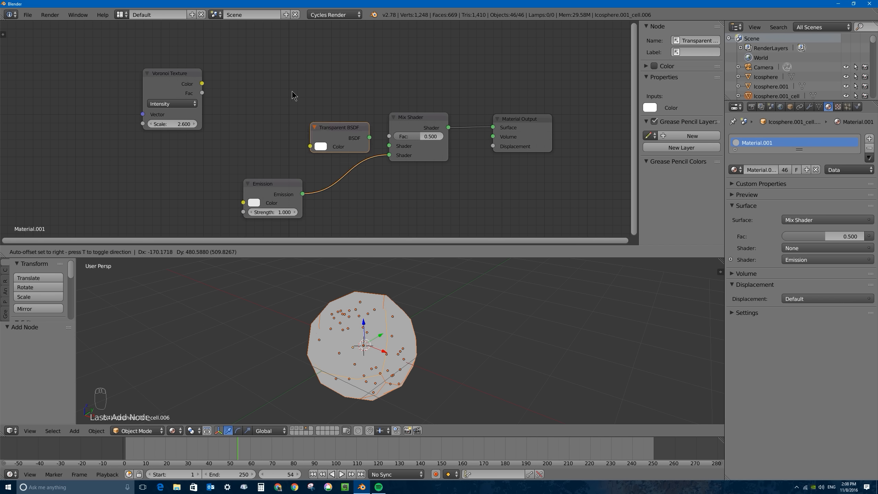
click(294, 115)
drag(324, 115, 390, 146)
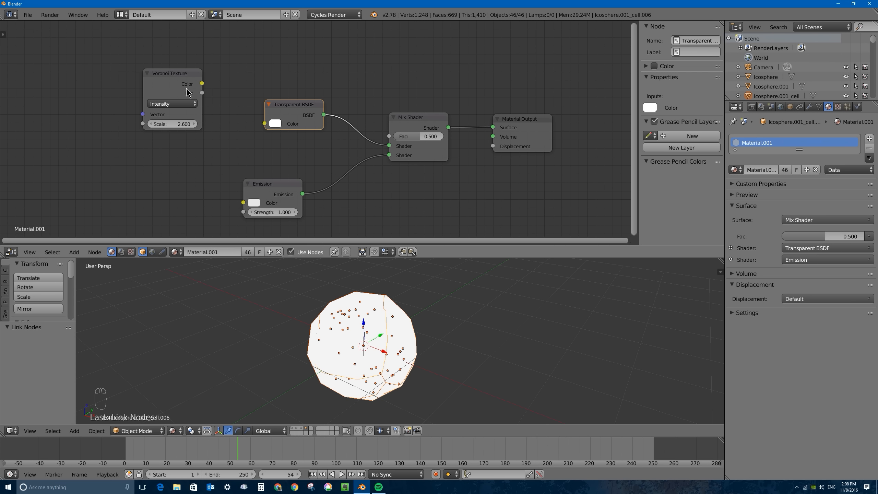
mouse_move(203, 84)
mouse_down()
mouse_move(271, 130)
mouse_move(265, 123)
mouse_up()
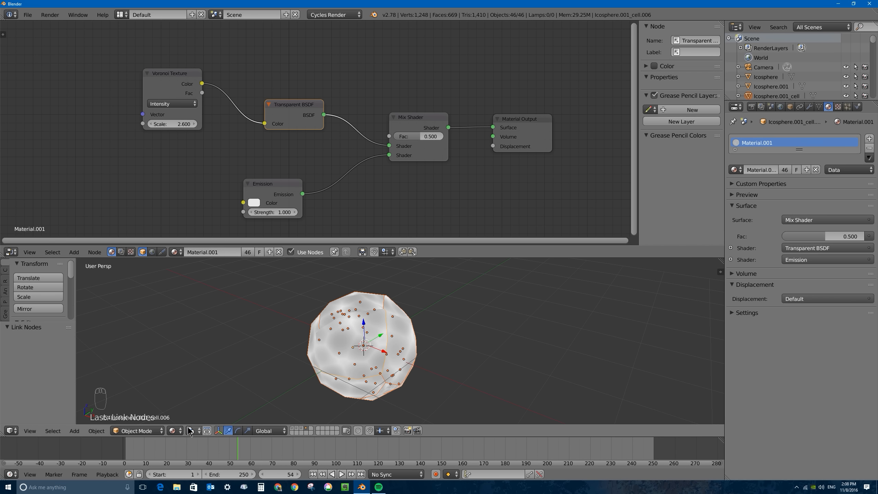
- Set the world background color to black and switch the viewport to Rendered shading
click(780, 107)
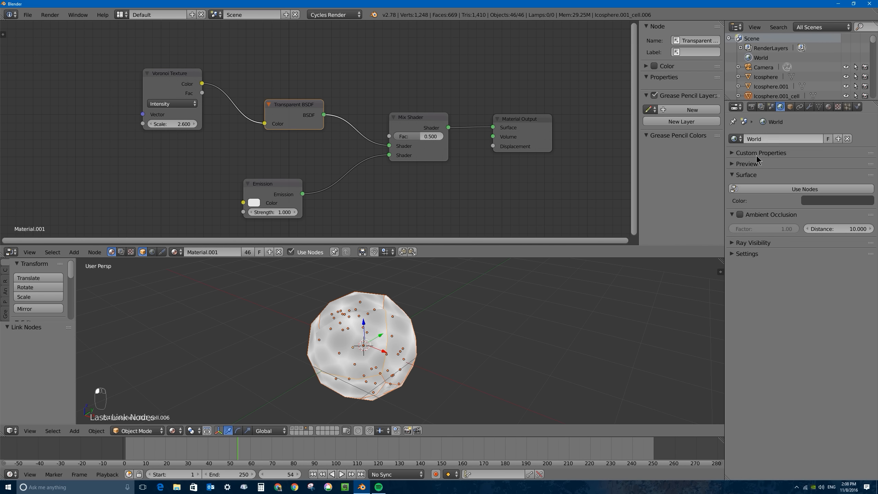
click(810, 201)
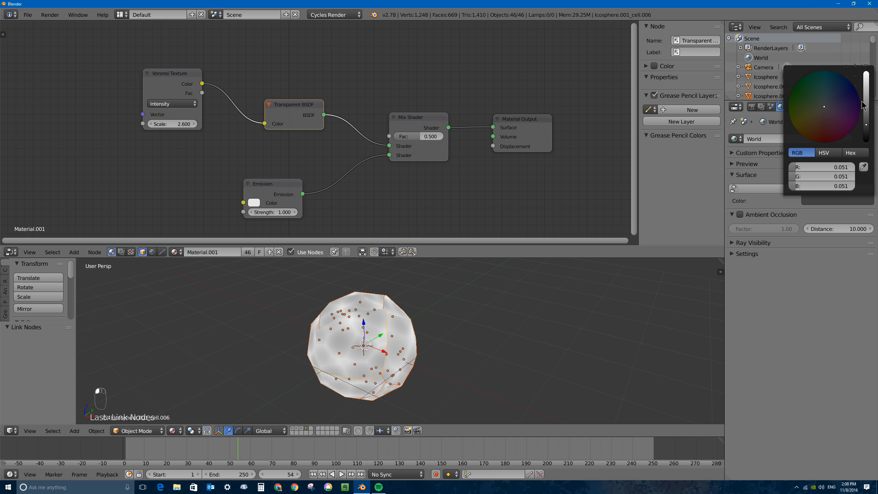
drag(863, 105, 866, 140)
click(172, 430)
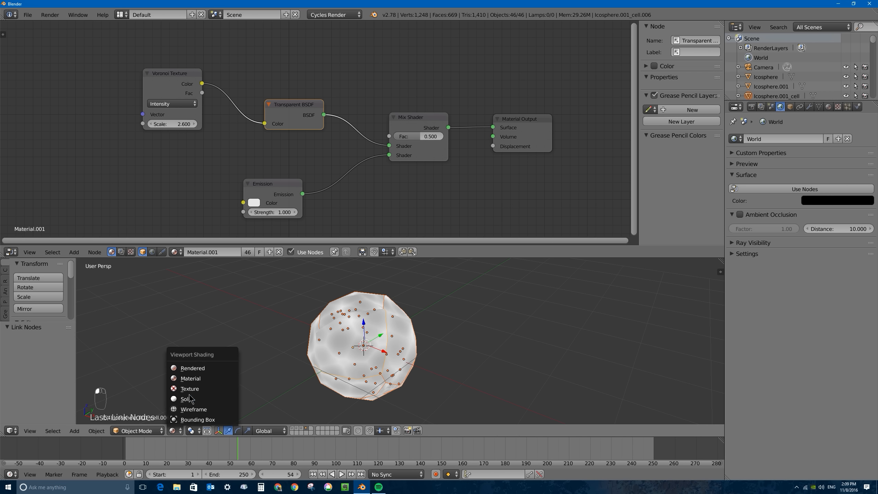
click(189, 368)
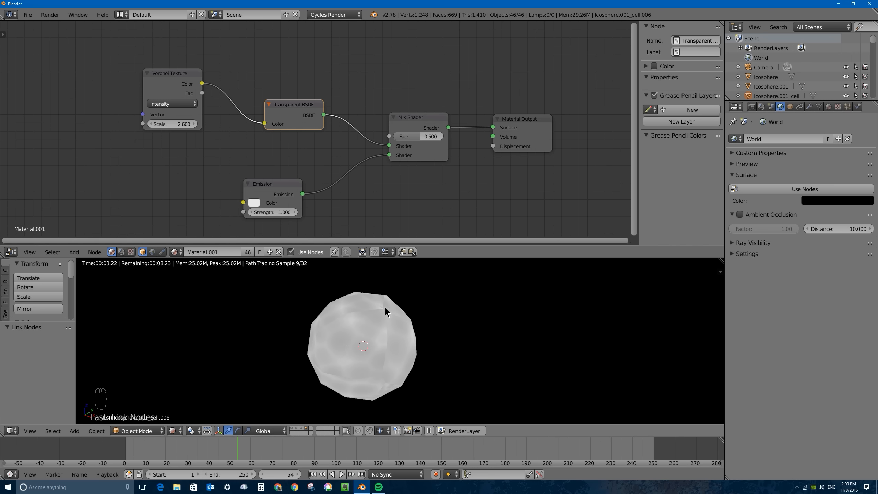
- Set the Mix Shader's Fac to 0.257 and reposition the Transparent BSDF node closer to the Mix Shader
drag(431, 136, 407, 136)
drag(298, 108, 276, 100)
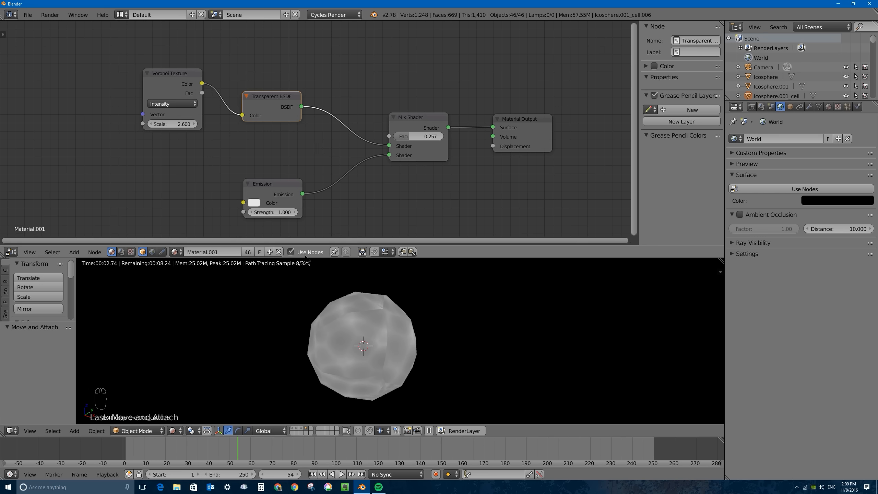
key(ctrl+z)
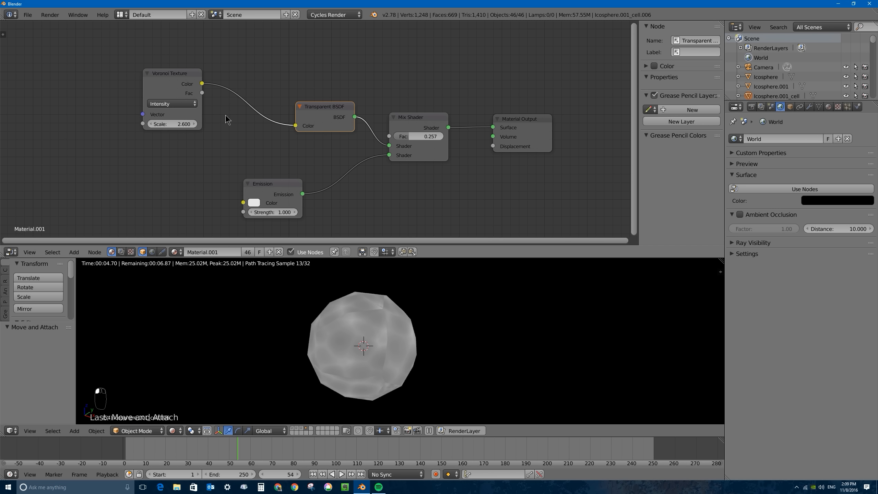
- Insert an Invert color node on the link between the Voronoi Texture's Color and the Transparent BSDF
key(shift+a)
mouse_move(255, 106)
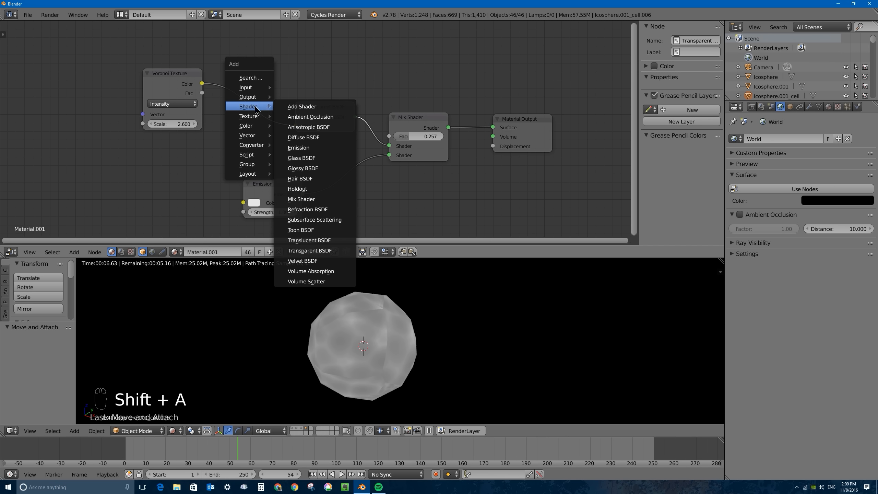
mouse_move(254, 125)
click(297, 166)
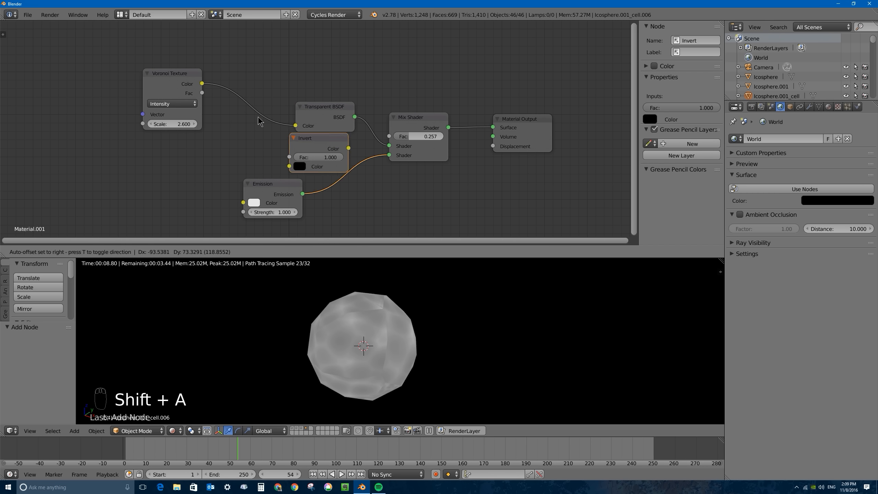
click(206, 76)
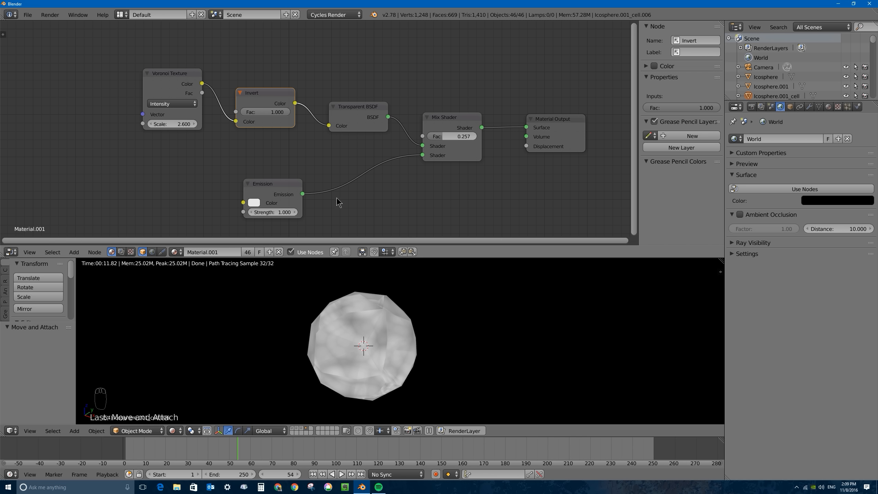
- Return the viewport to Material shading and add a Subdivision Surface modifier with 2 view subdivisions to the active fragment
click(175, 430)
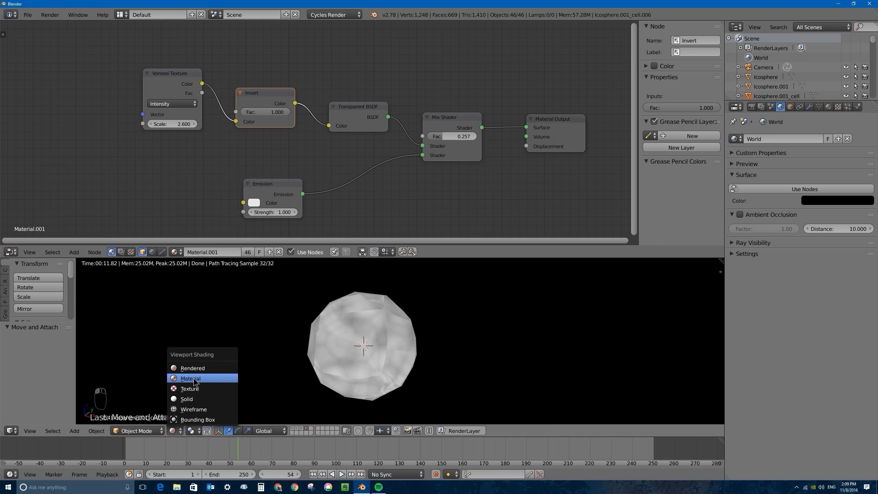
click(194, 382)
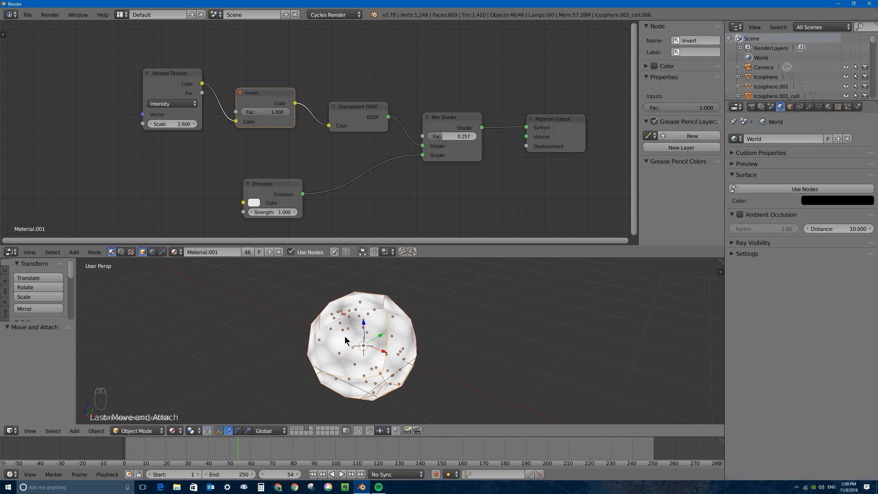
click(809, 107)
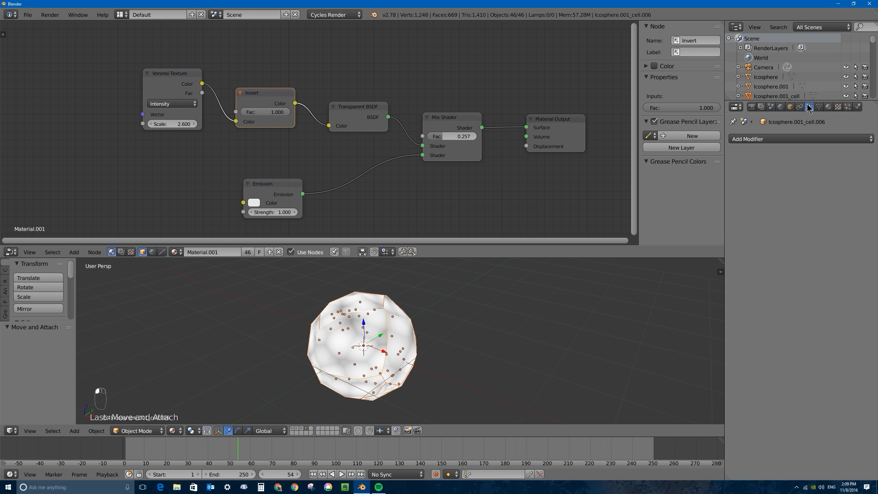
click(766, 139)
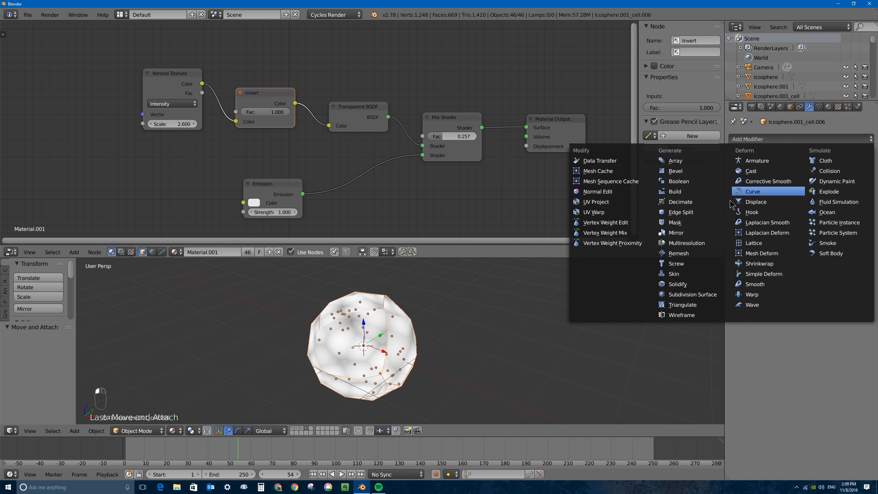
click(691, 290)
click(795, 204)
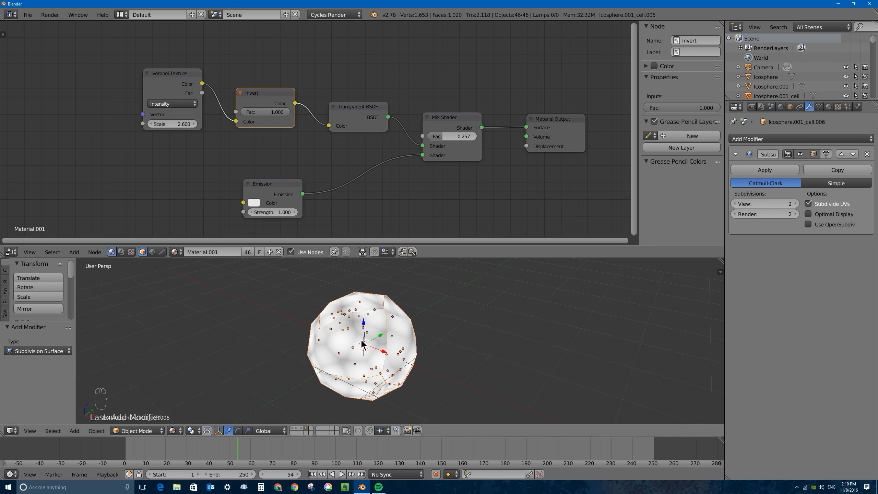
- Link the active fragment's modifiers to all the other selected fragments
mouse_move(362, 344)
middle_down()
mouse_move(390, 338)
mouse_move(371, 341)
middle_up()
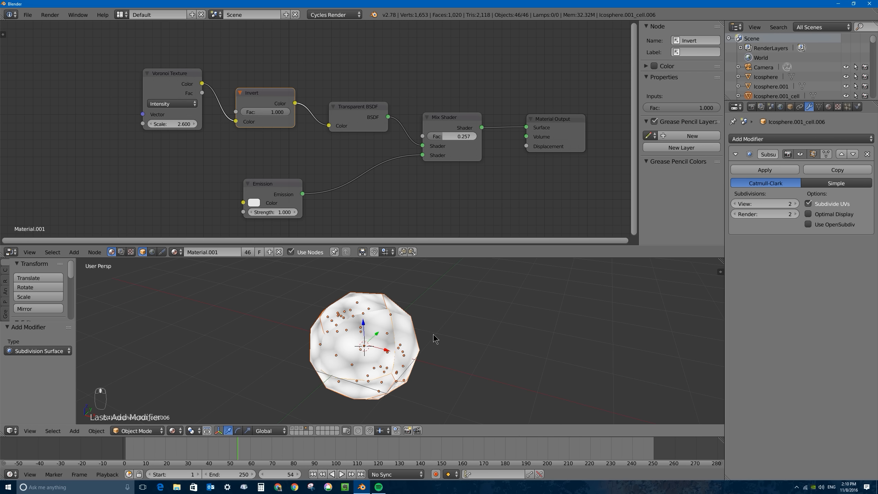
key(ctrl+l)
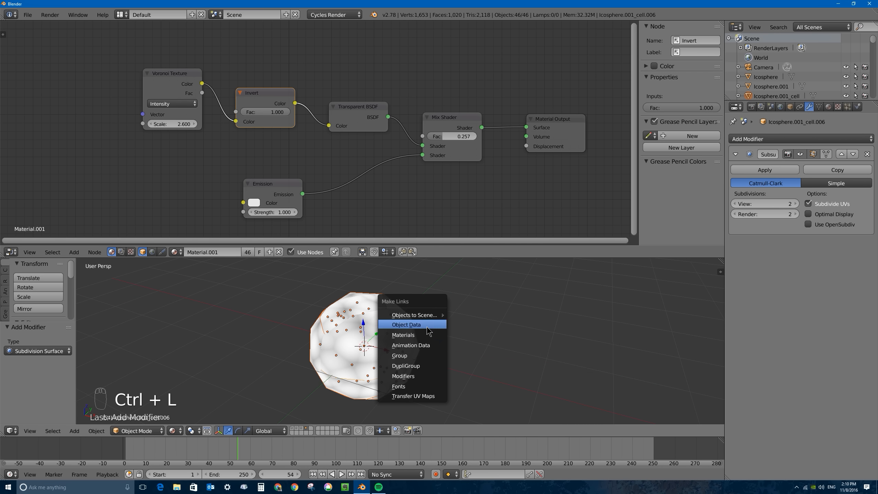
click(414, 379)
- Inspect several individual fragments of the sphere for the linked Subdivision Surface modifier and their smoothed shape
middle_drag(344, 324, 498, 314)
right_click(368, 313)
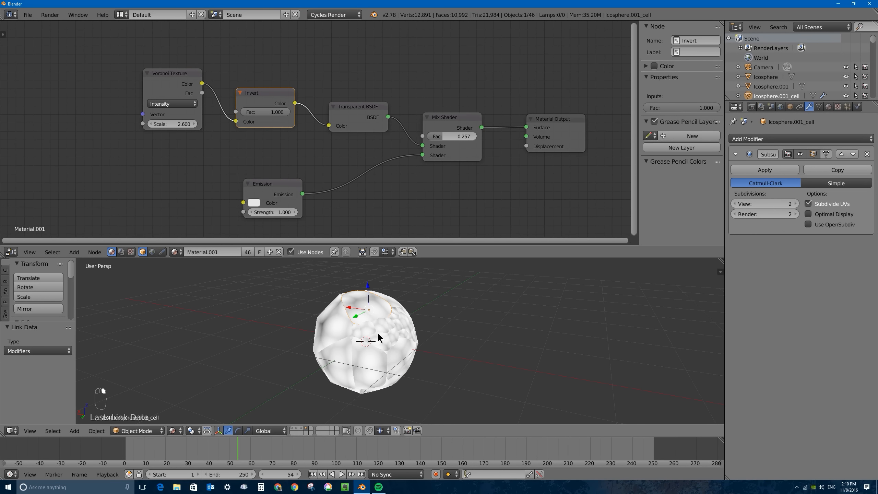
right_click(375, 329)
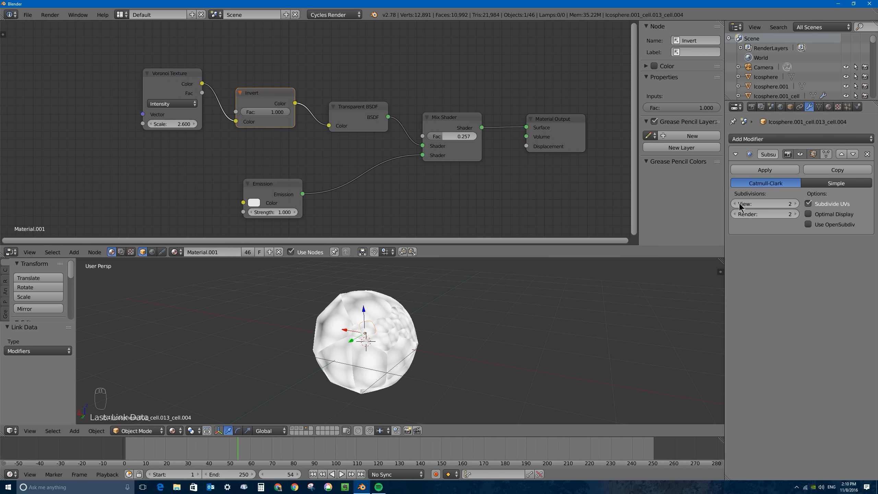
right_click(387, 332)
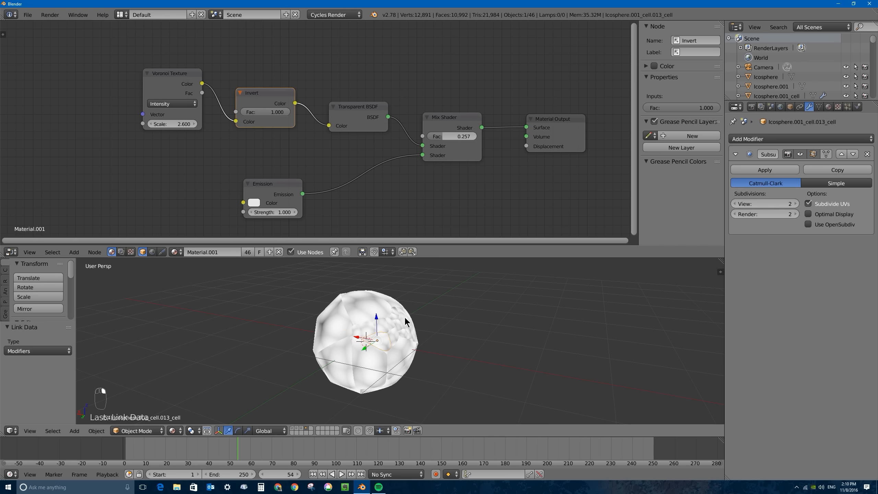
right_click(366, 296)
key(g)
right_click(382, 306)
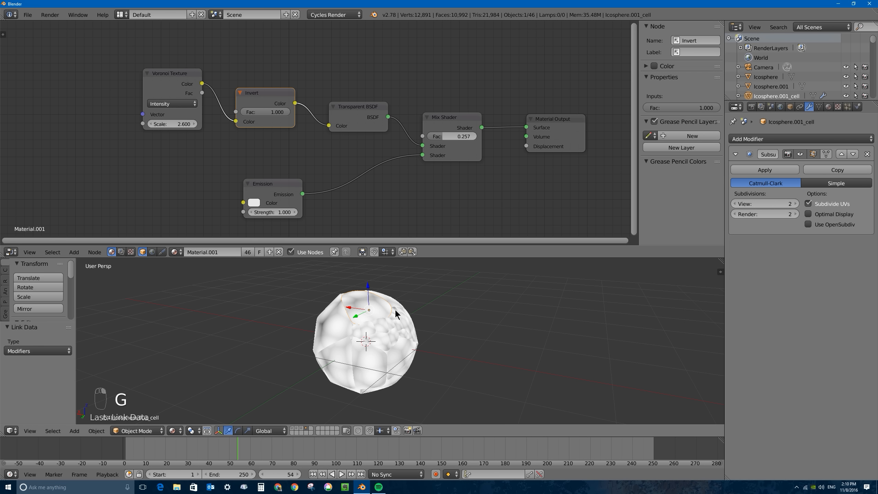
scroll(394, 313, down, 5)
scroll(391, 311, up, 3)
- Select all the sphere fragments and put them in a new group named snow
key(a)
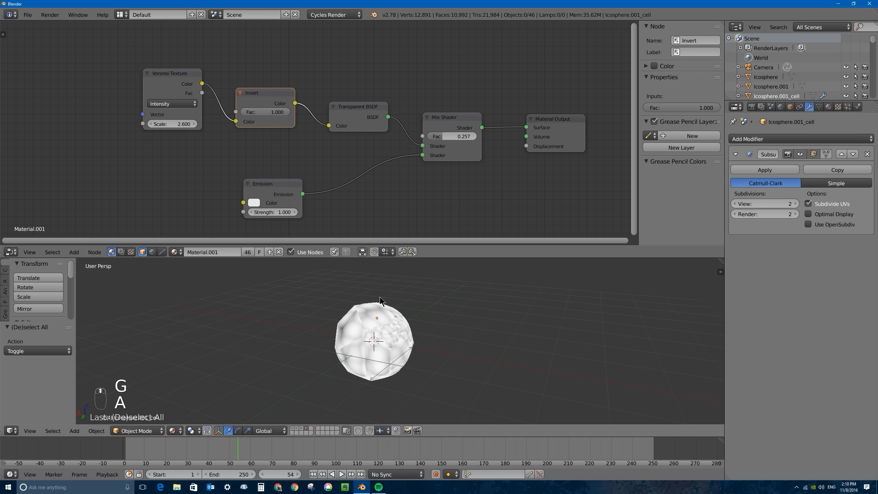
key(a)
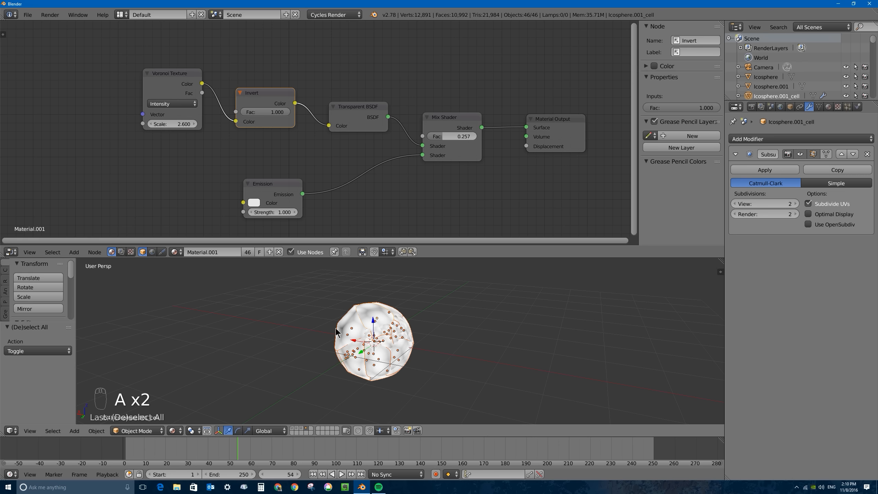
key(ctrl+g)
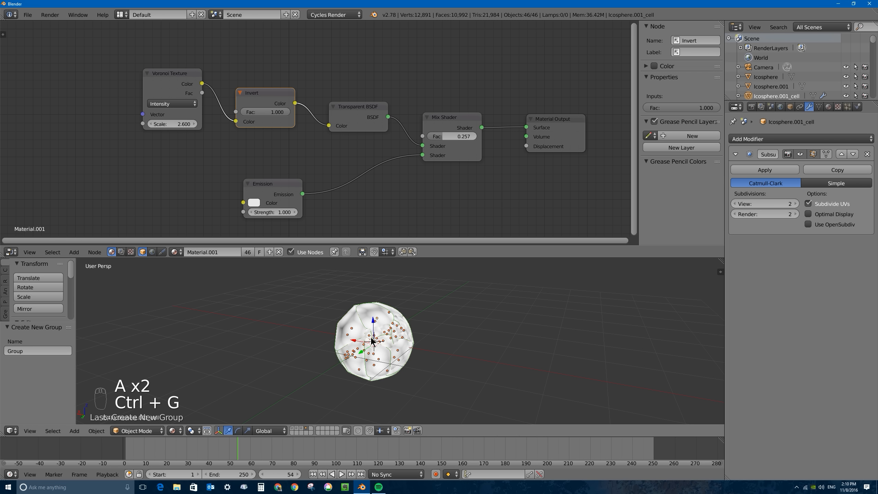
click(28, 351)
text(snow)
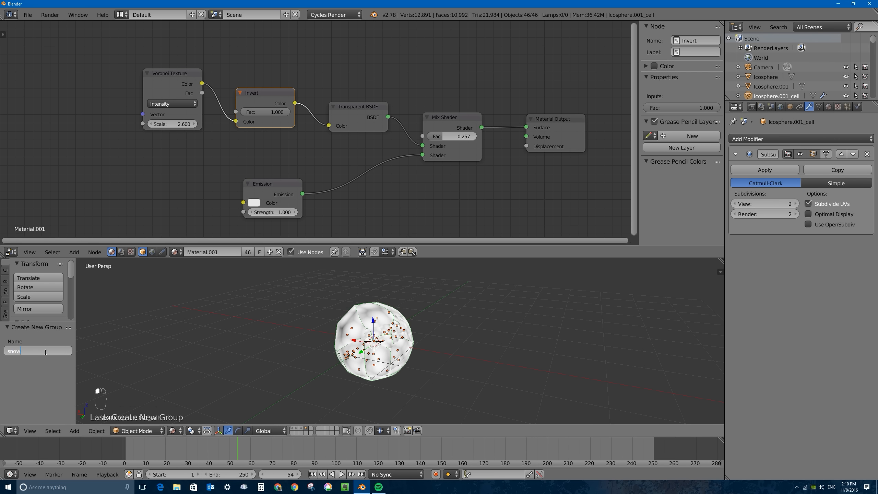
key(Return)
- Show the first layer, select the emitter plane, and enlarge the 3D viewport by shrinking the node editor
click(294, 431)
scroll(379, 323, down, 5)
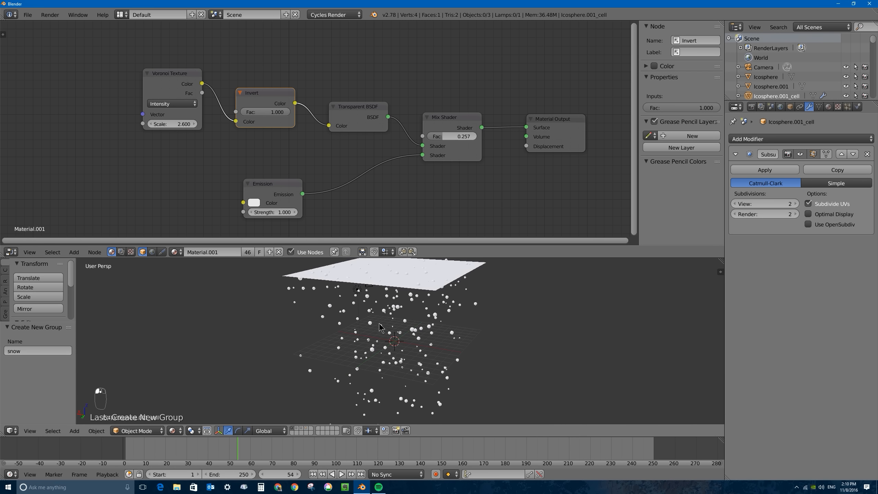
right_click(427, 282)
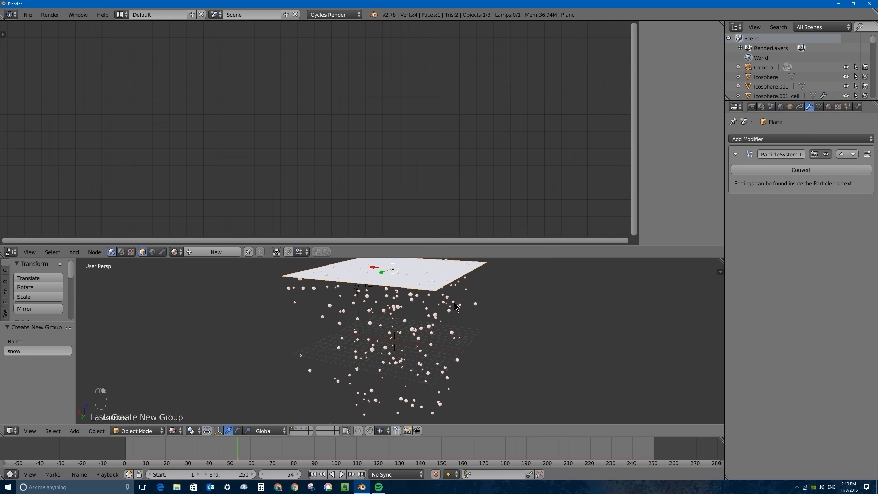
middle_drag(454, 302, 434, 297)
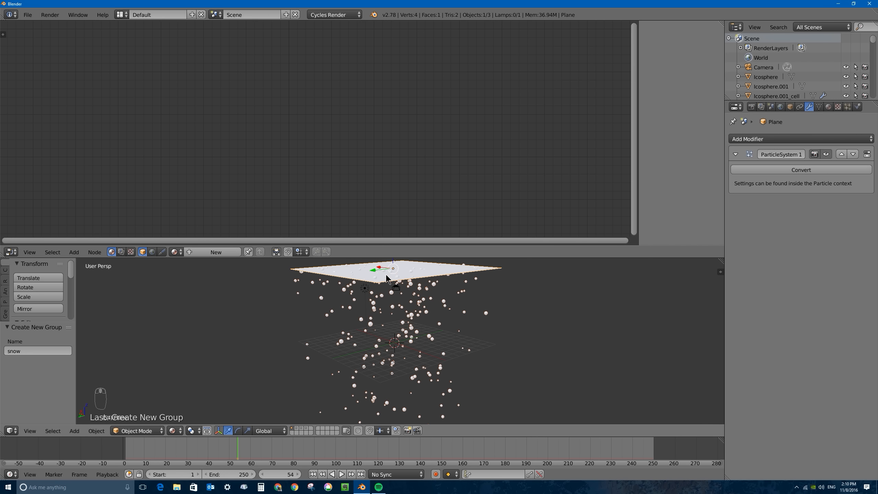
drag(441, 256, 448, 90)
scroll(447, 162, up, 4)
scroll(448, 162, down, 2)
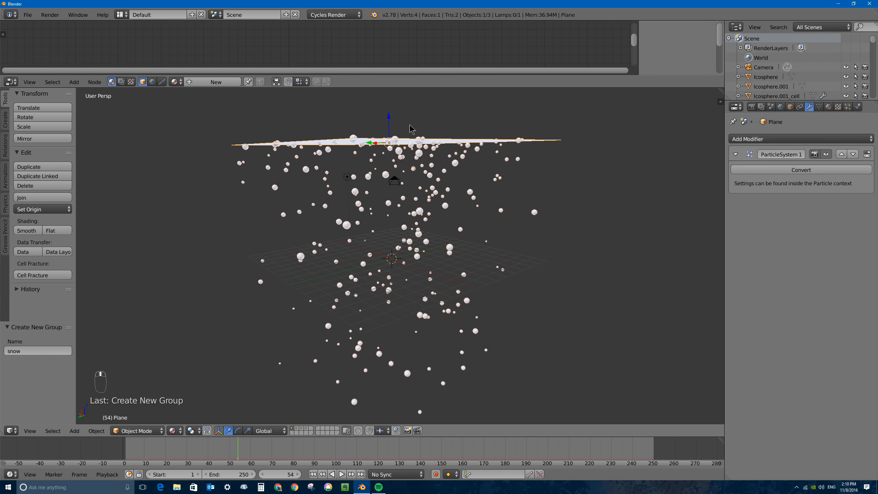
- Clear the particle system's Icosphere dupli object and render the particles as the group snow instead
click(848, 107)
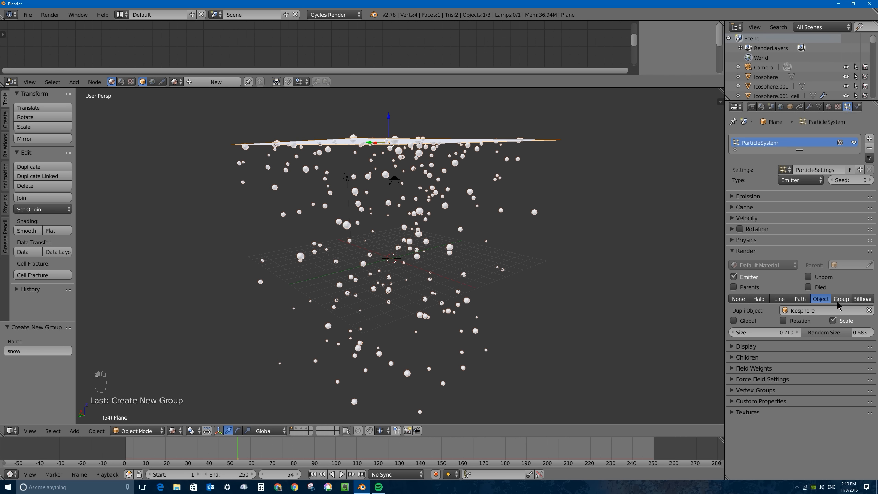
click(869, 311)
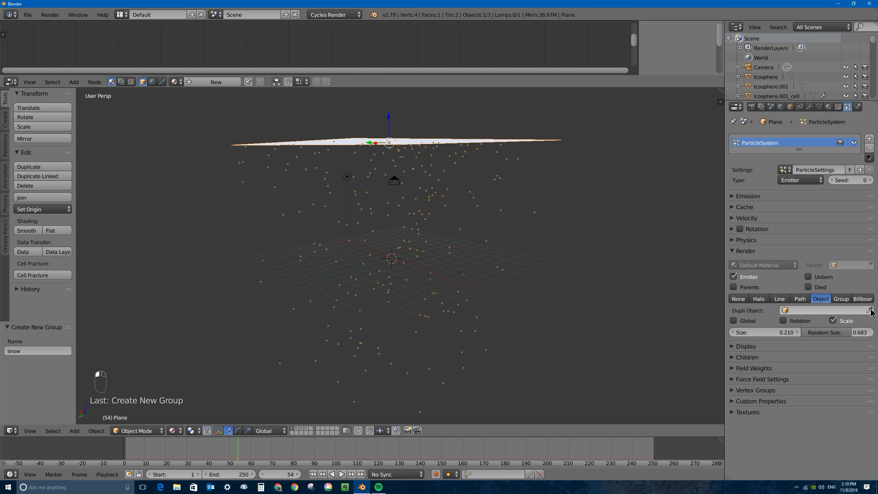
click(841, 298)
click(792, 310)
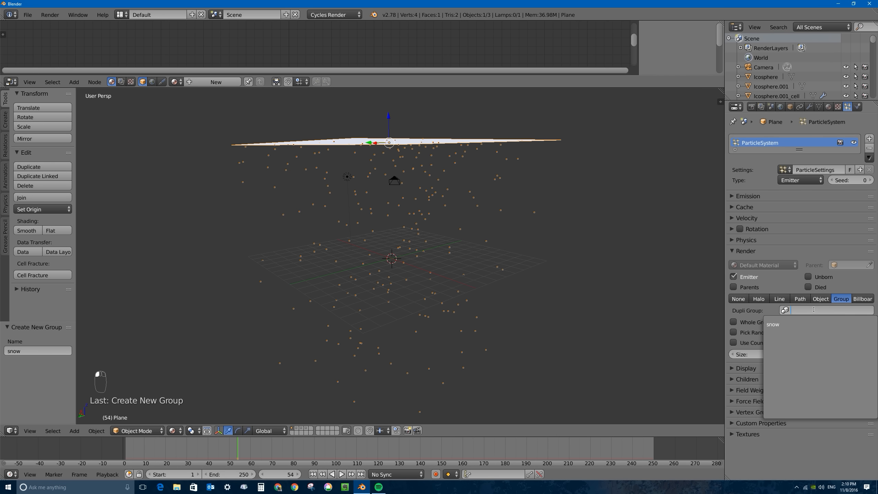
click(772, 324)
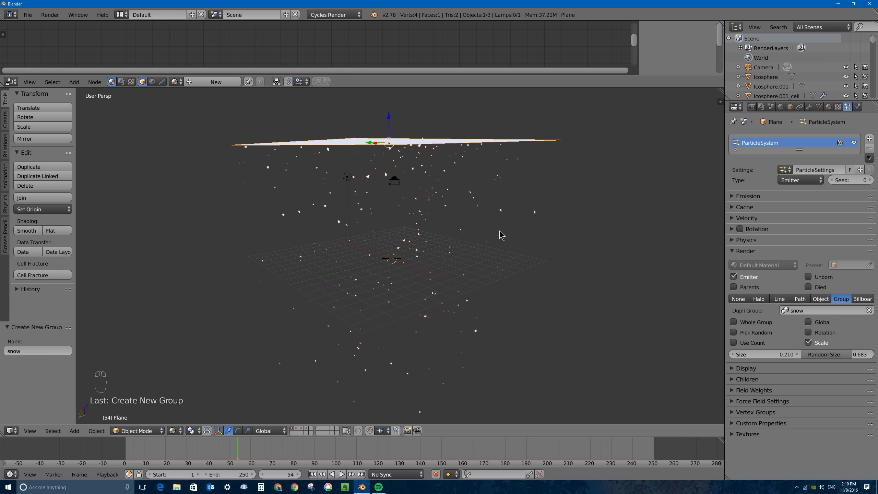
- Examine the shape and size of the fragment particles falling below the plane up close
scroll(397, 220, up, 3)
middle_drag(271, 205, 295, 210)
middle_drag(368, 222, 404, 231)
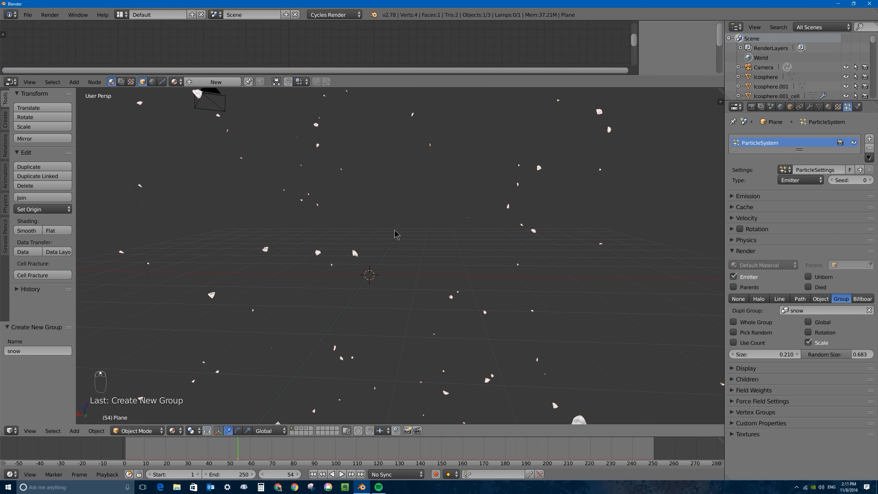
scroll(318, 249, up, 6)
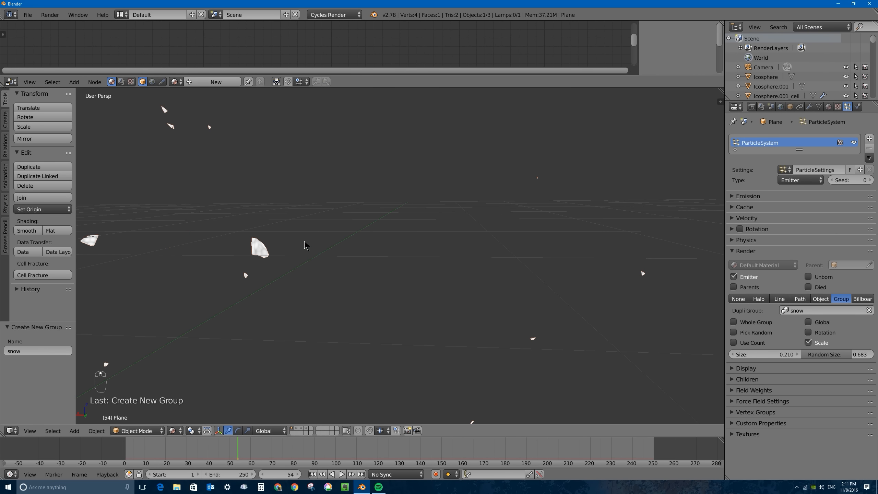
scroll(304, 245, up, 1)
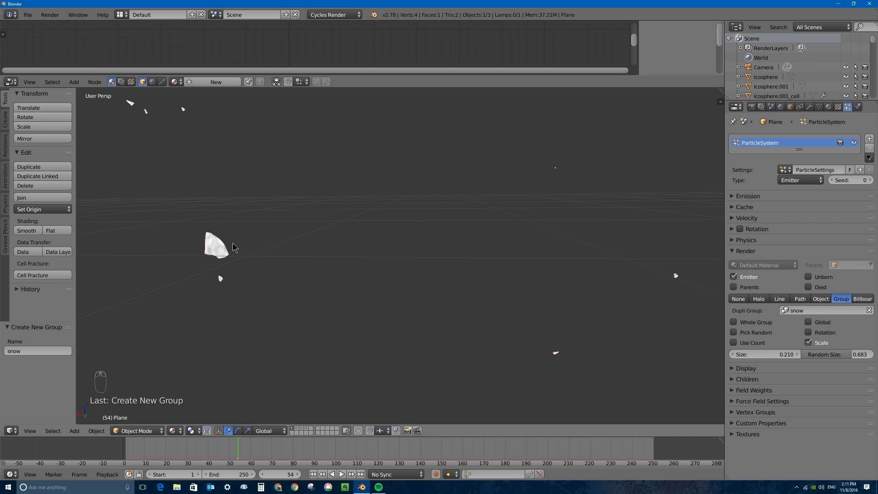
- Inspect the falling fragments from other angles and at closer range
middle_drag(572, 238, 403, 253)
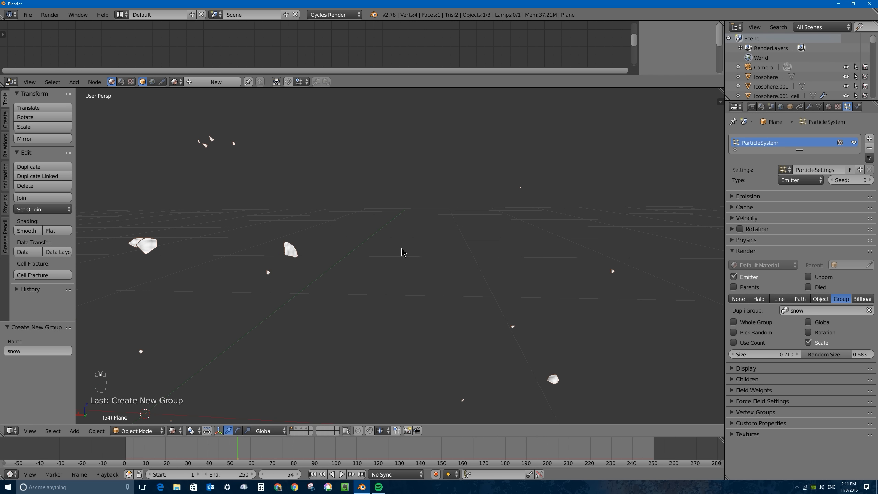
middle_drag(303, 256, 385, 256)
scroll(398, 277, up, 12)
scroll(416, 277, down, 8)
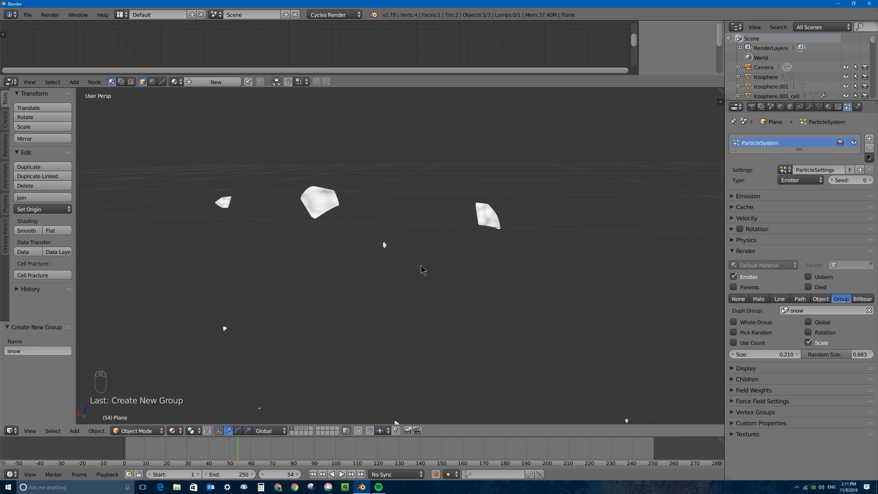
- Show the layer holding the fractured sphere and check the subdivision modifier settings on one of its fragments
click(306, 428)
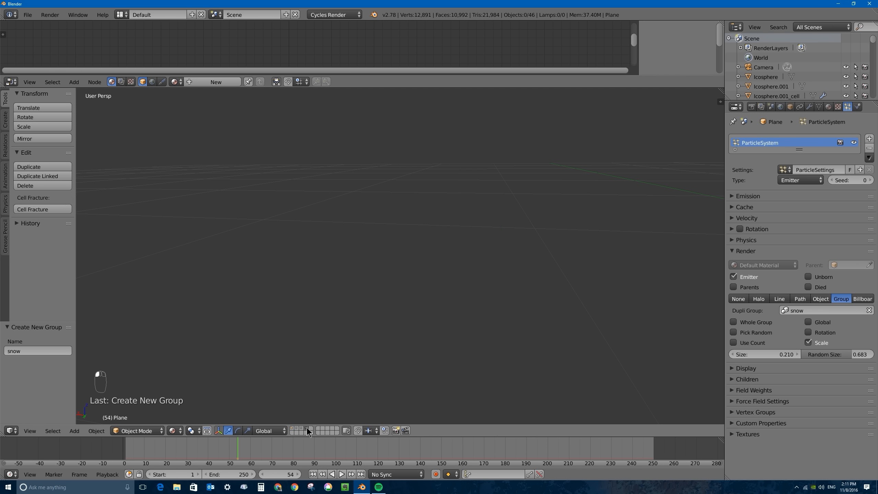
scroll(385, 233, down, 7)
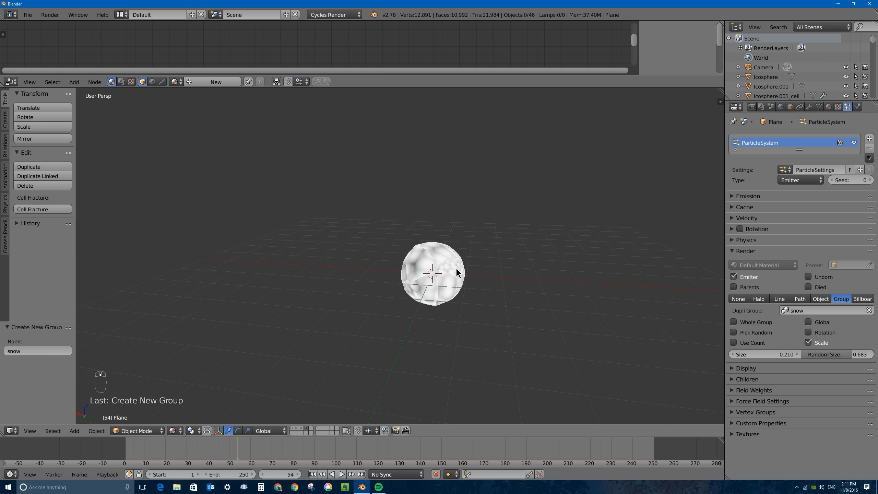
right_click(424, 258)
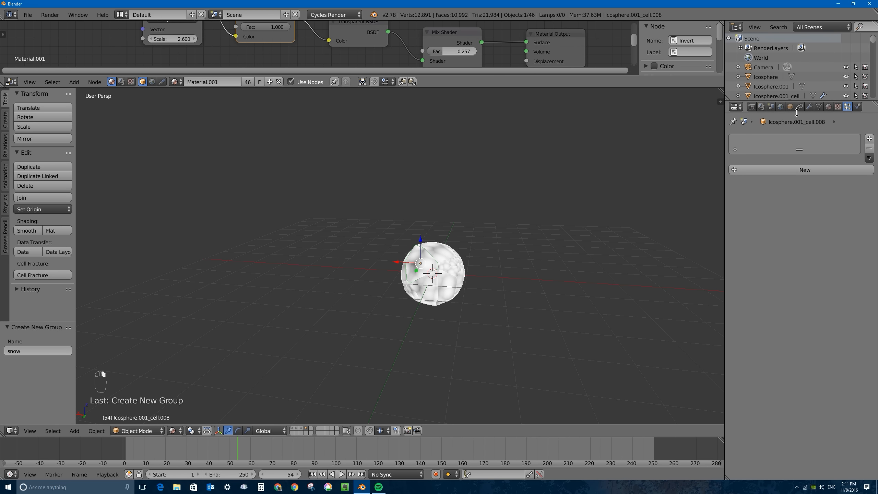
click(809, 107)
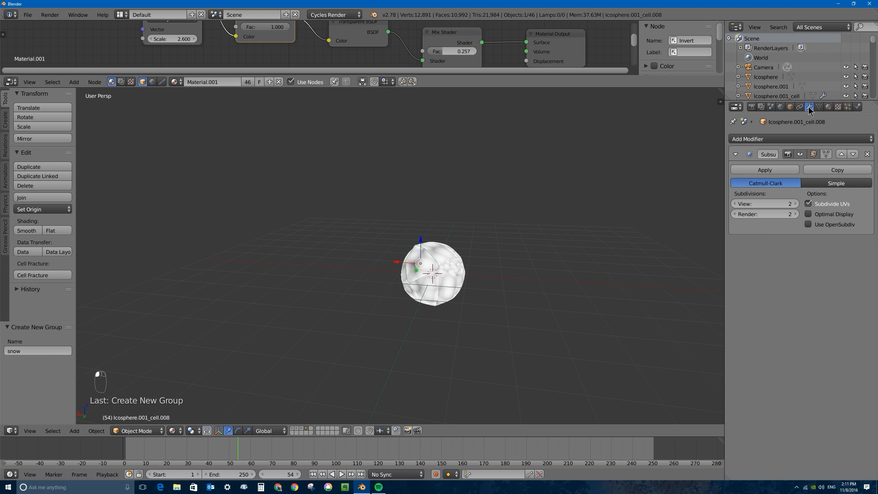
- Return to the first layer, rewind the timeline to frame 0, and play the particle animation
click(295, 432)
scroll(401, 254, up, 2)
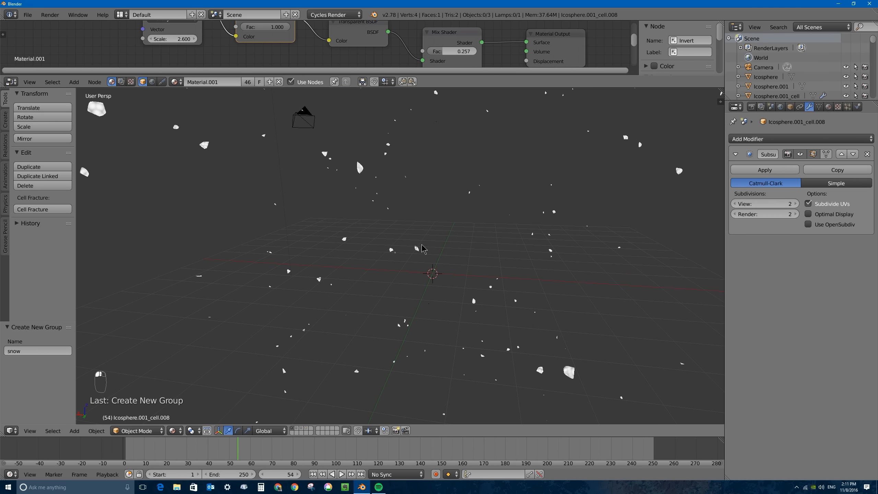
scroll(425, 242, down, 2)
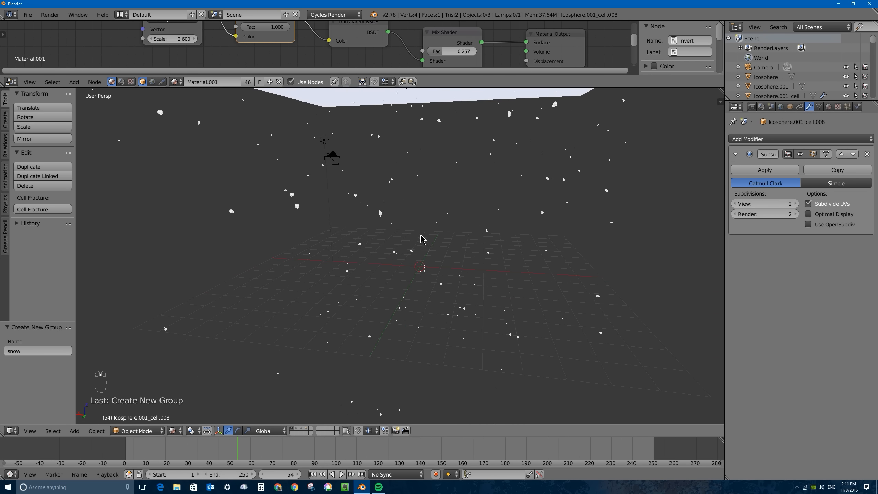
scroll(389, 193, up, 1)
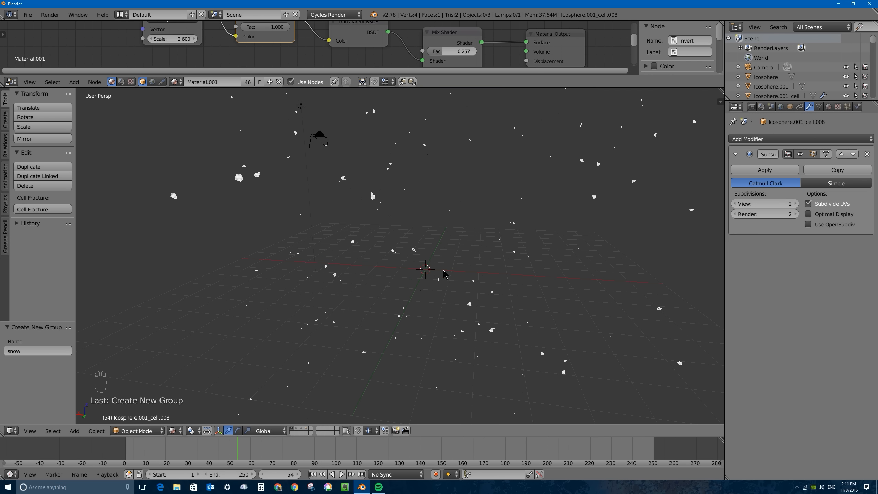
drag(227, 455, 123, 447)
scroll(250, 337, down, 3)
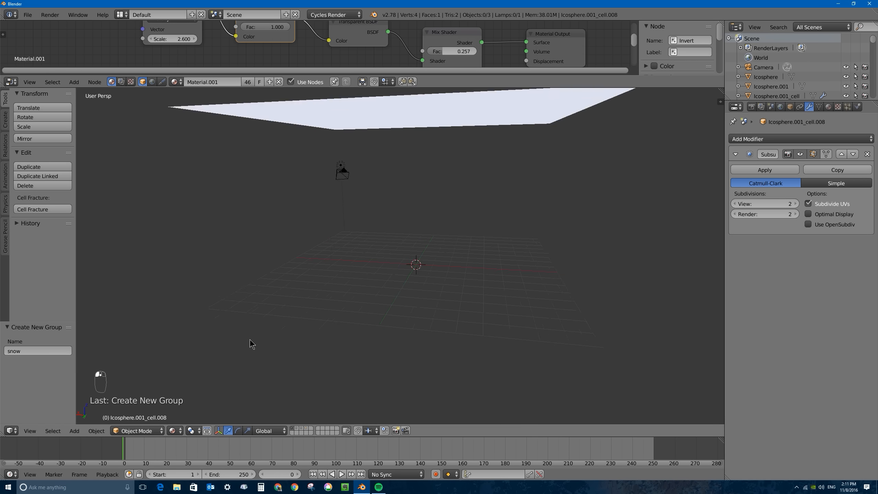
scroll(262, 346, down, 2)
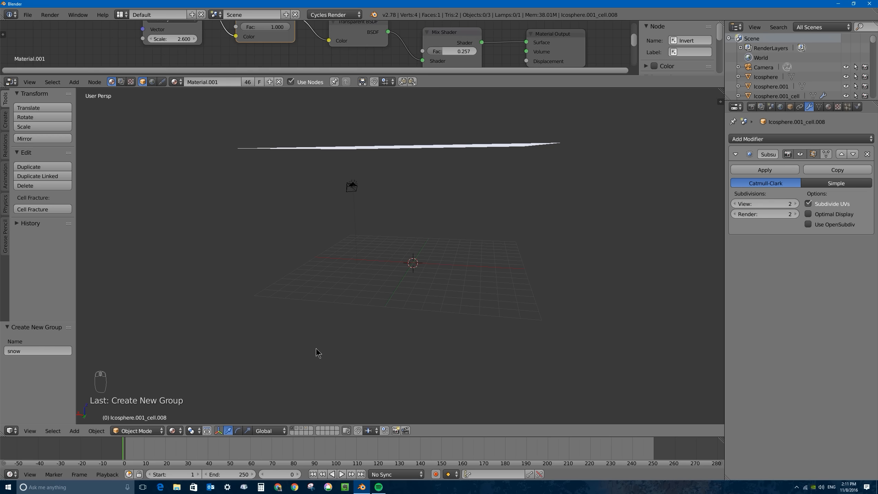
key(alt+a)
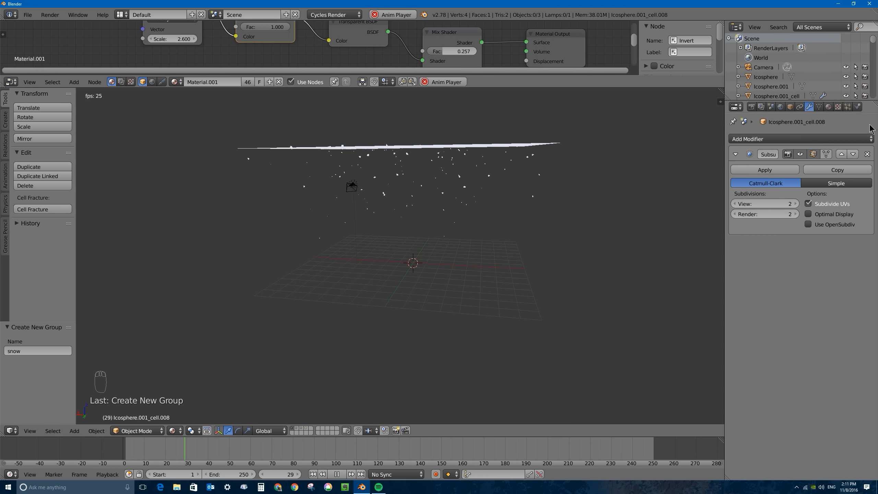
- Select the emitter plane and set its particle emission start frame to -100
click(848, 107)
right_click(489, 145)
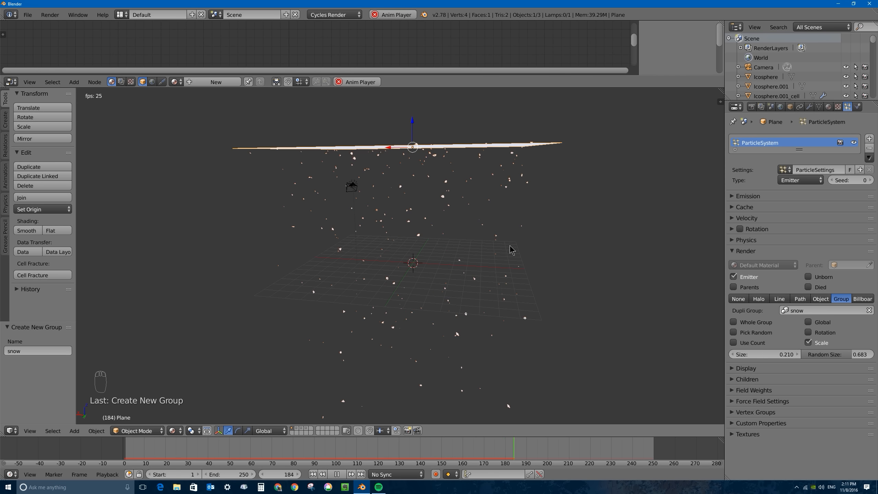
click(732, 196)
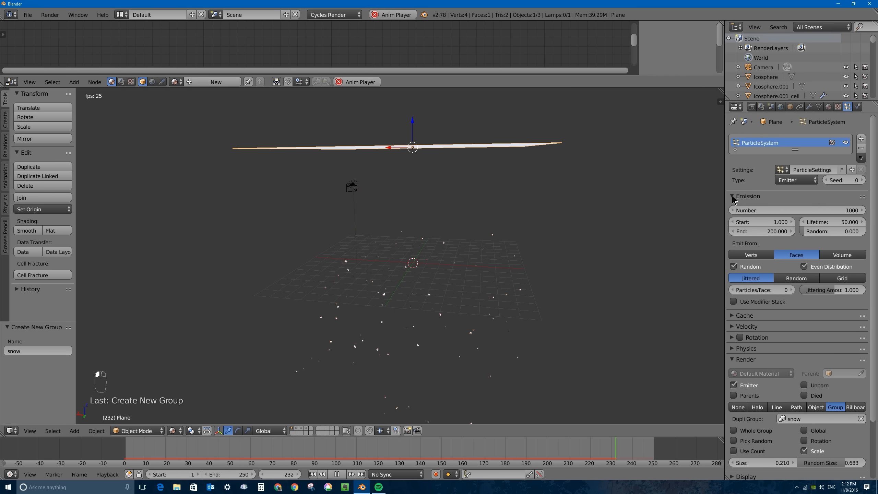
click(732, 196)
click(732, 251)
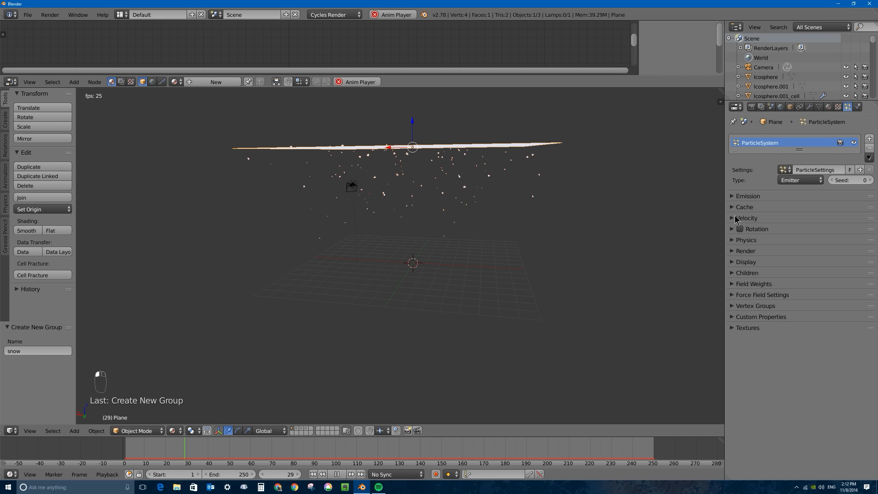
click(733, 197)
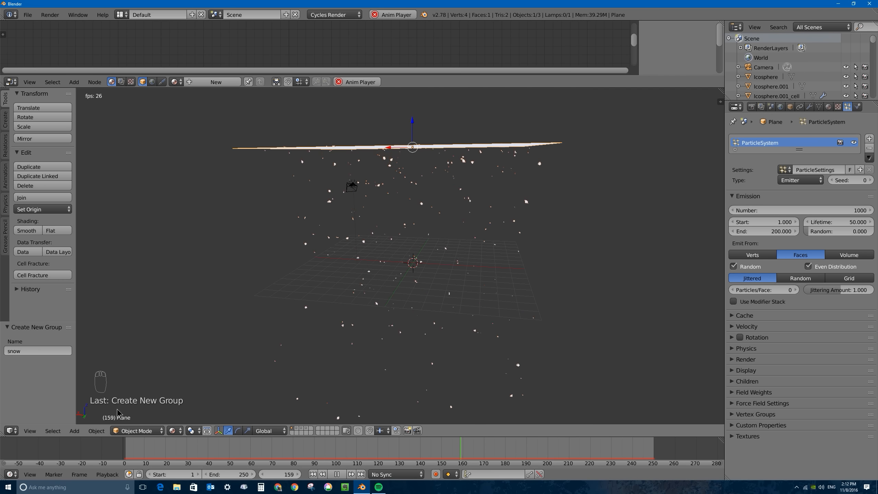
click(760, 222)
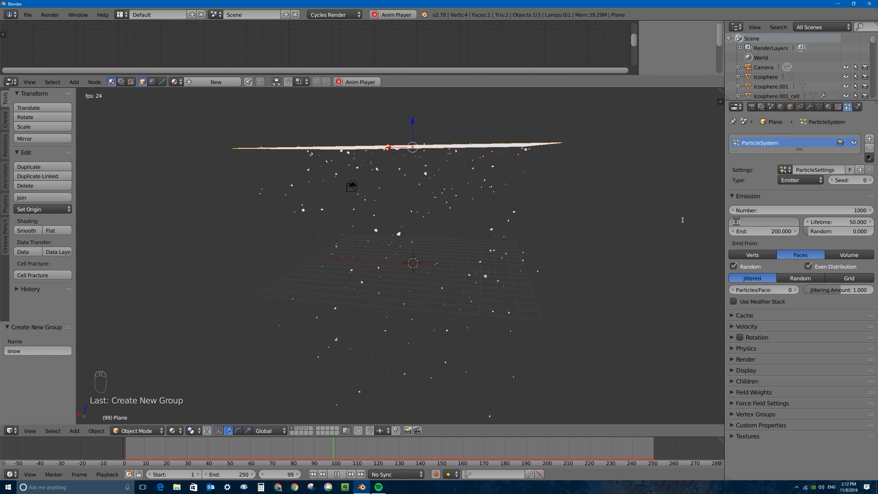
text(-100)
key(Return)
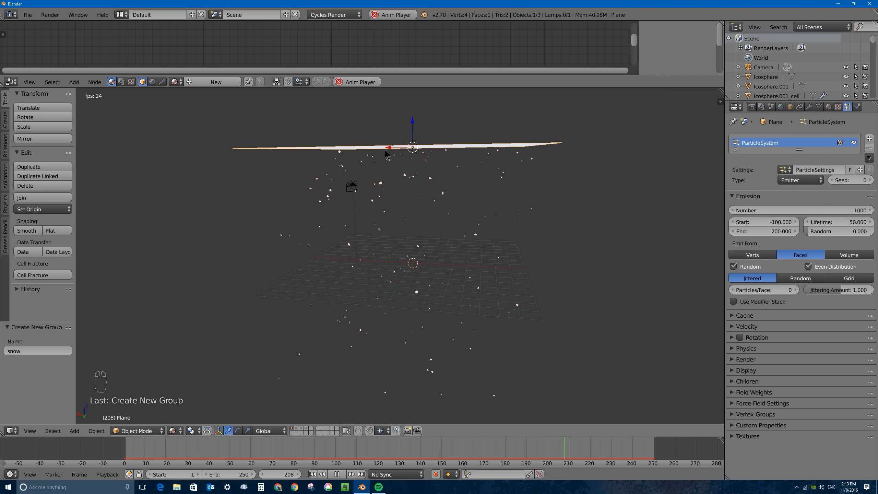
- Set the number of emitted particles to 5000
click(779, 210)
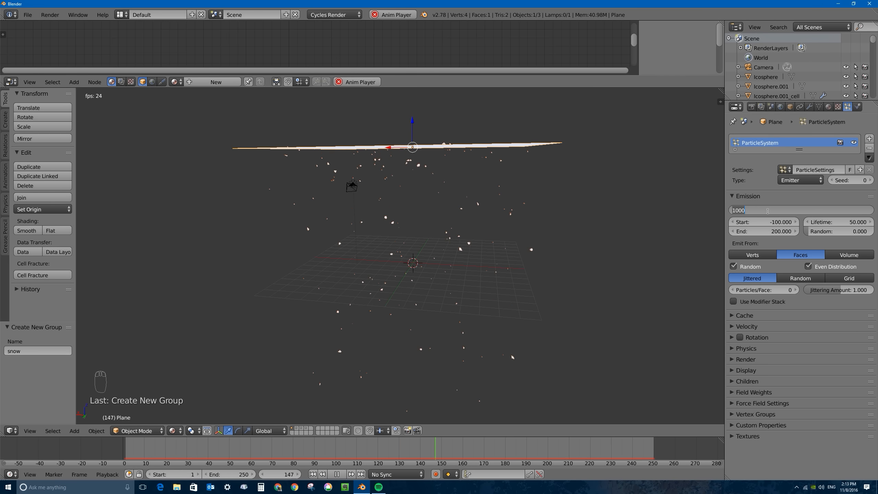
text(500)
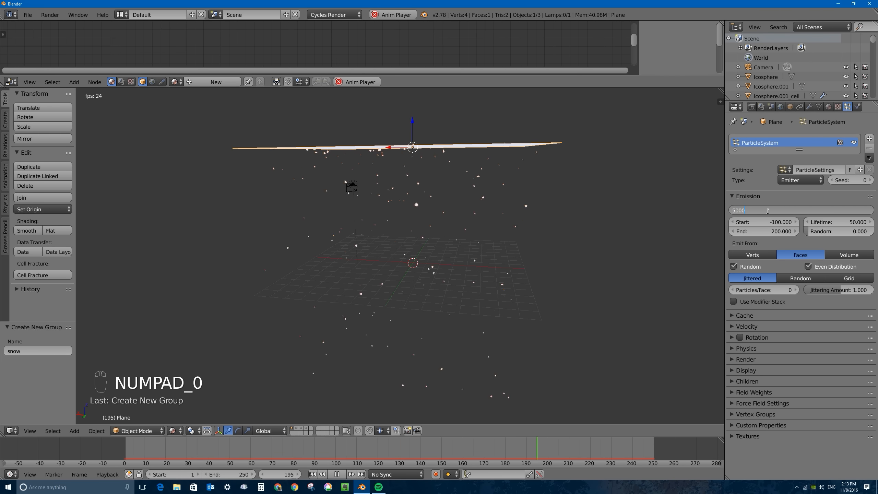
text(0)
key(Return)
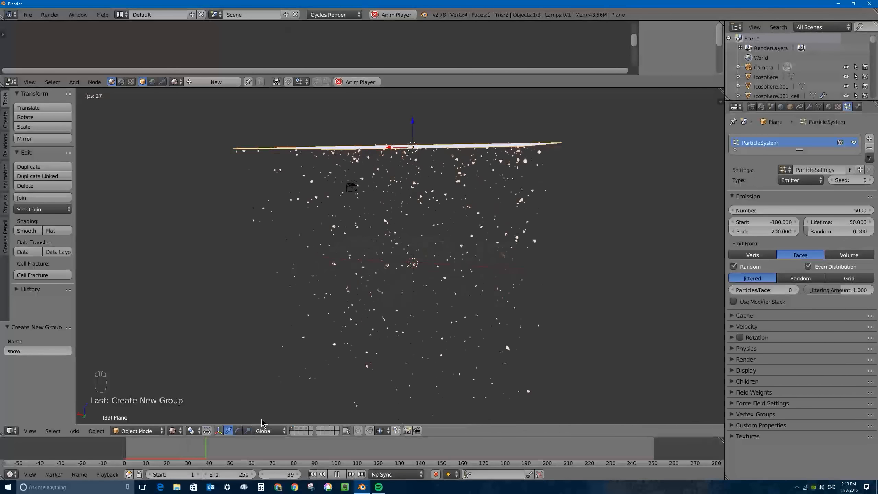
- Scale the emitter plane up uniformly by about 1.65
mouse_move(360, 250)
middle_down()
mouse_move(391, 242)
mouse_move(369, 256)
middle_up()
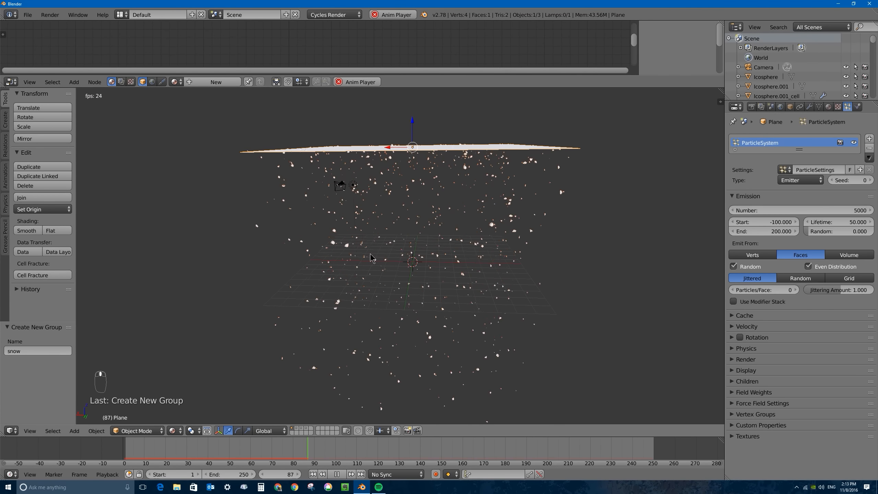
middle_drag(404, 170, 404, 188)
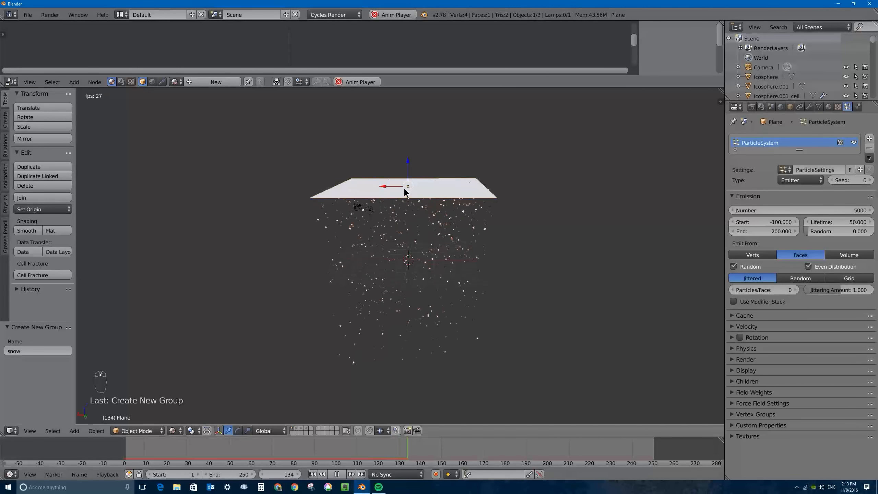
key(s)
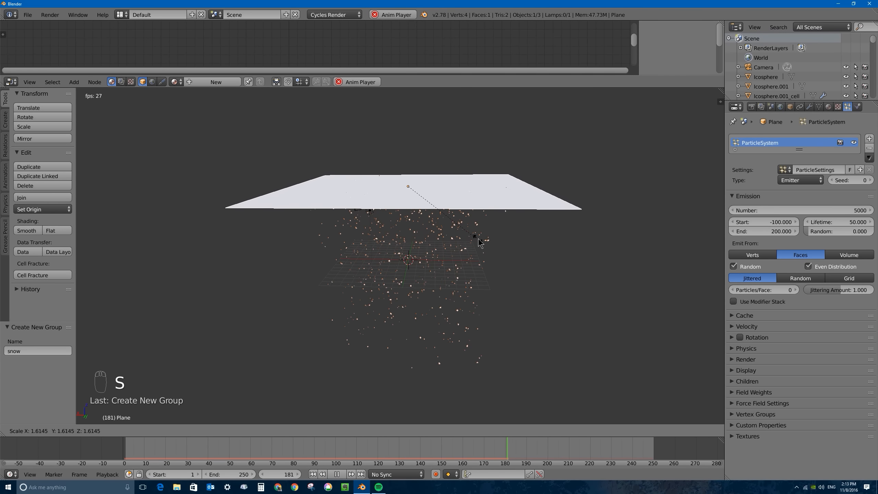
click(479, 239)
middle_drag(428, 242, 412, 237)
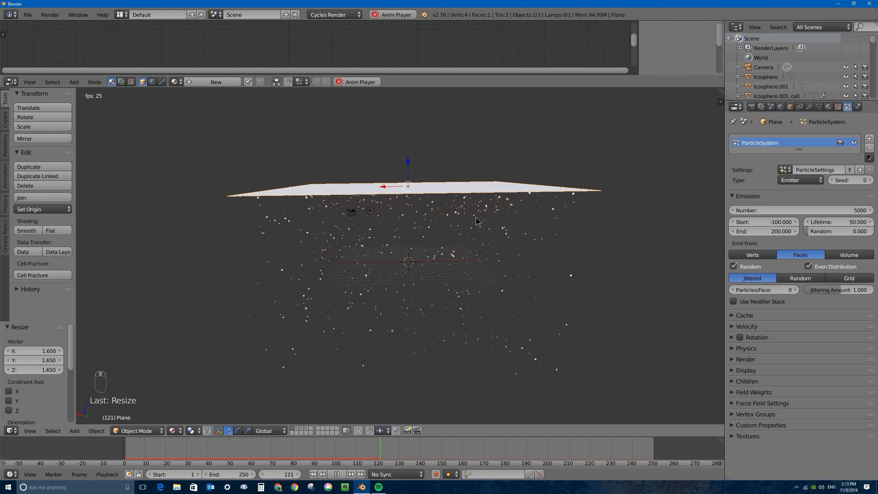
- Try emitting the particles from the plane's vertices and volume, and restore emission from its faces
click(741, 256)
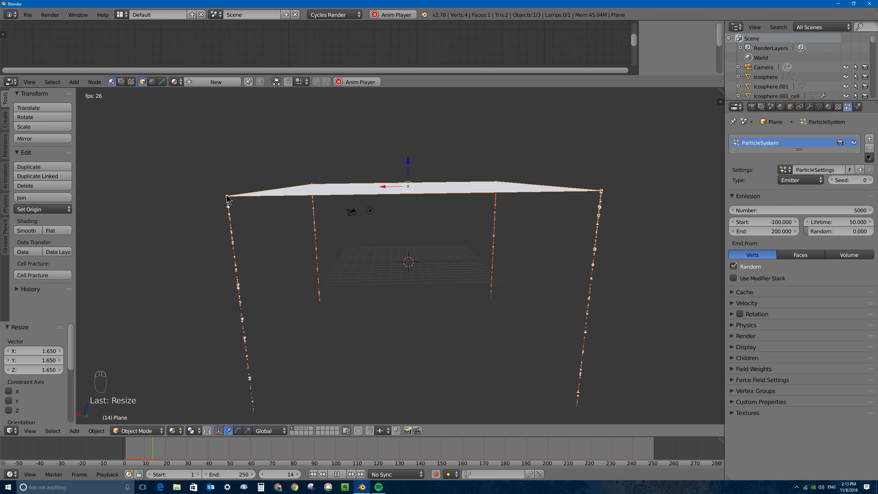
click(801, 255)
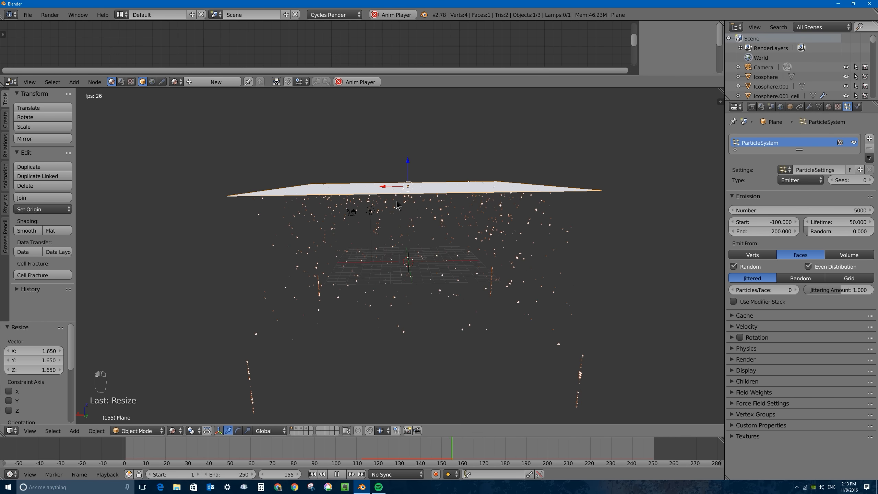
middle_drag(442, 245, 447, 234)
click(849, 255)
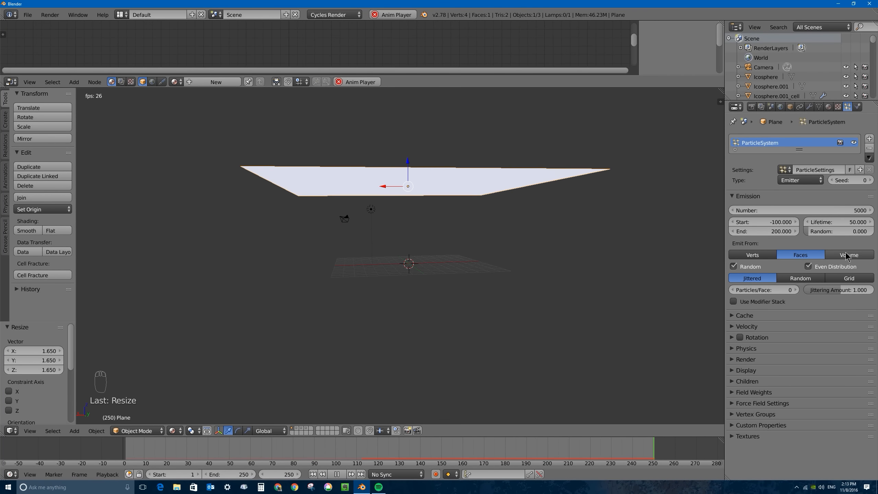
middle_drag(371, 171, 369, 191)
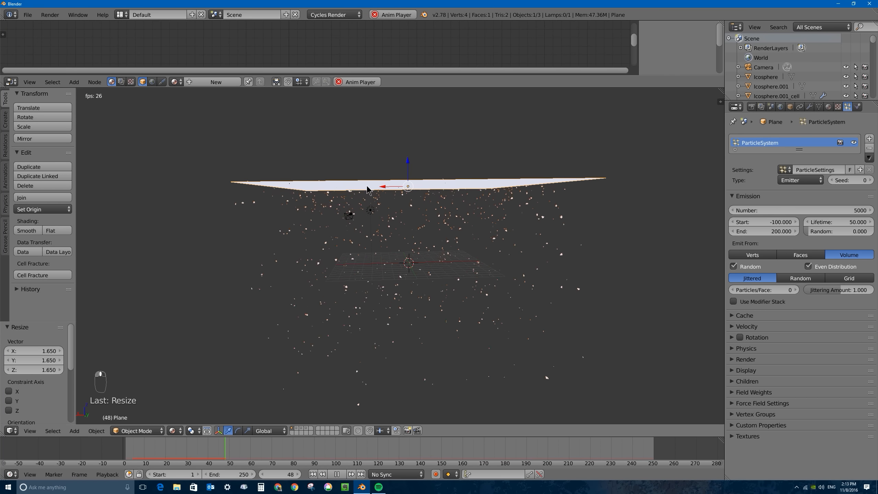
click(805, 258)
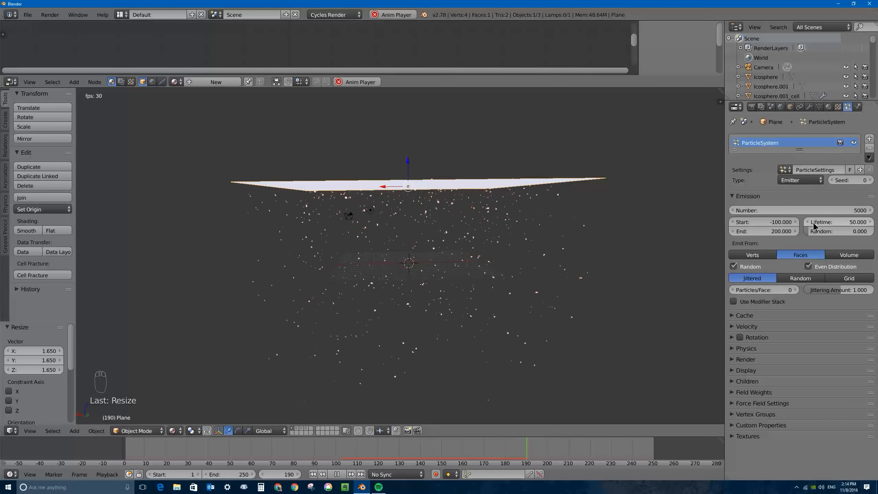
- Set the particle lifetime to 300 frames and show the particle system's cache settings in place of the emission settings
click(828, 223)
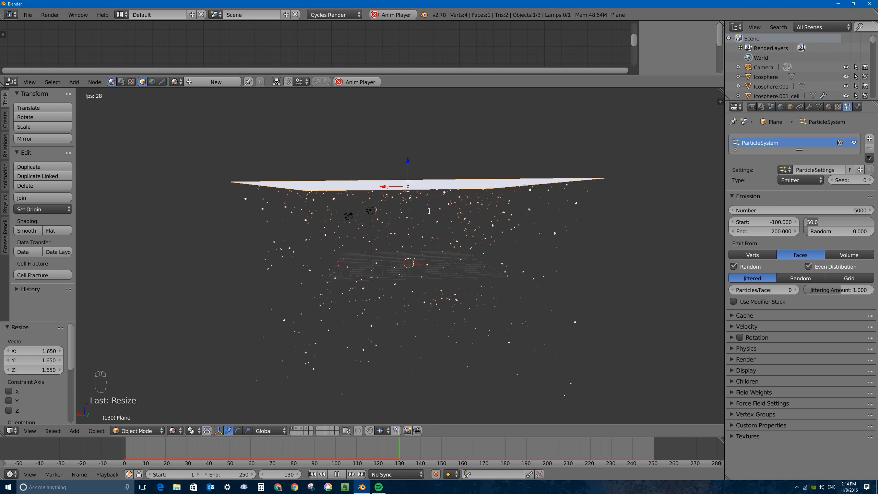
text(1)
key(BackSpace)
key(BackSpace)
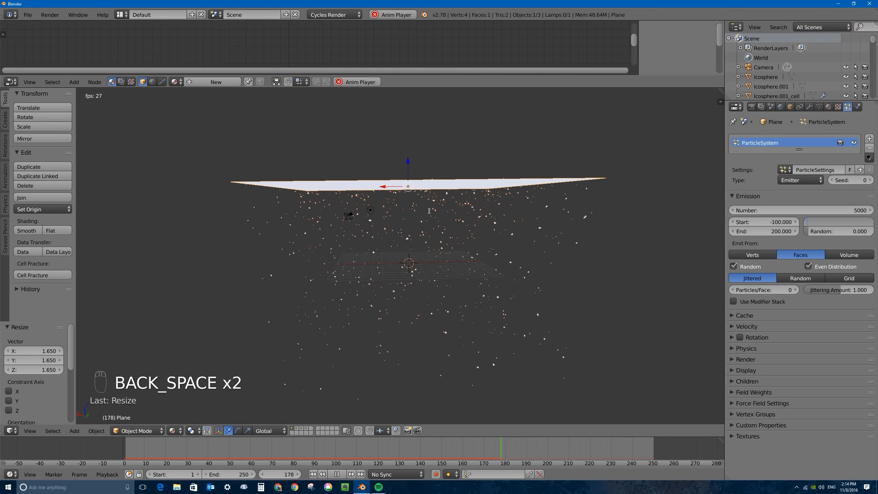
text(300)
key(Return)
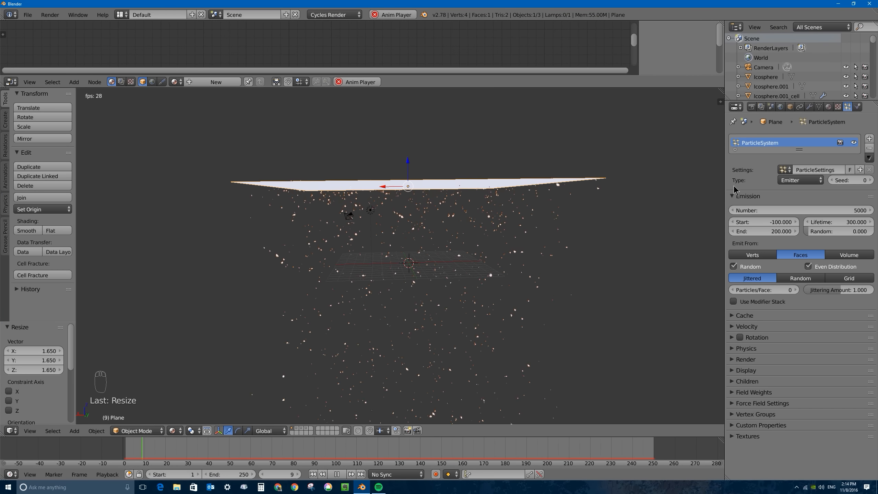
click(732, 197)
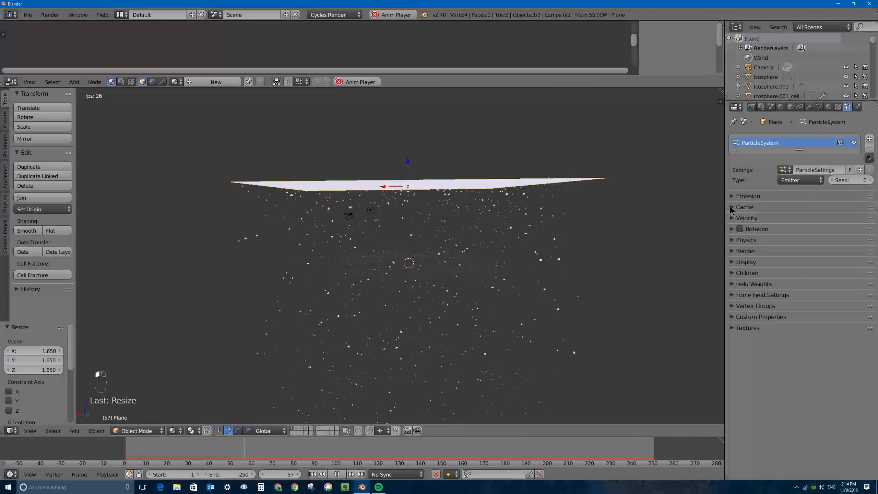
click(732, 208)
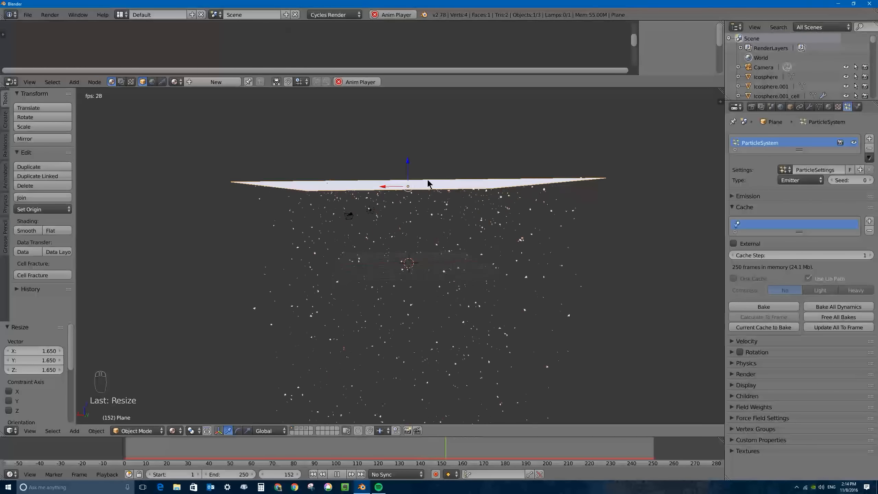
- Show the particle velocity settings in place of the cache settings and try a normal emission velocity of 7.19
click(732, 207)
click(731, 218)
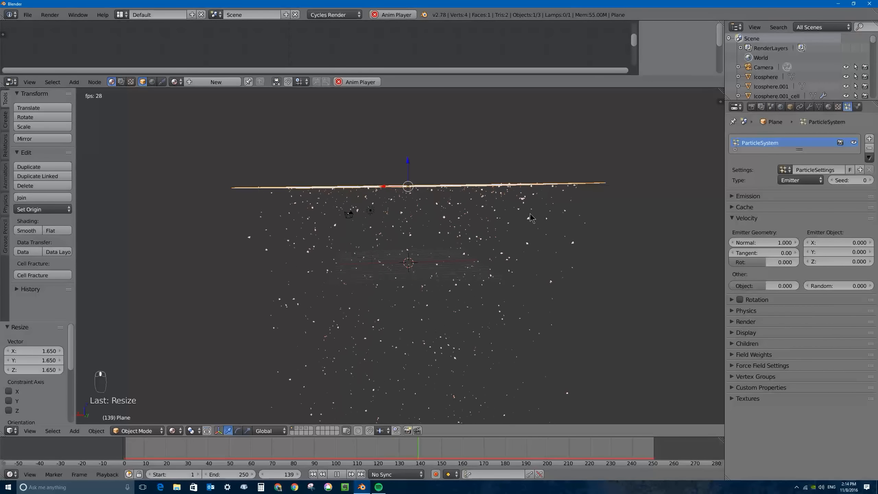
click(752, 244)
drag(752, 243, 807, 244)
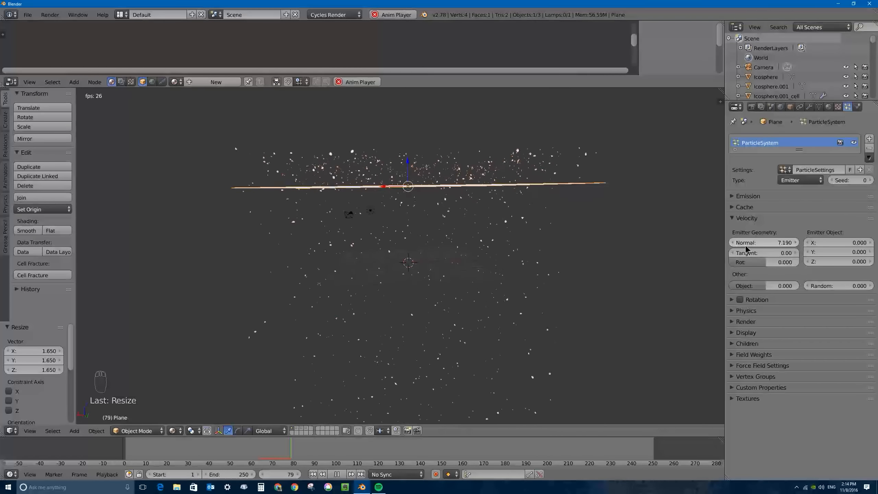
middle_drag(383, 172, 453, 190)
scroll(453, 190, down, 3)
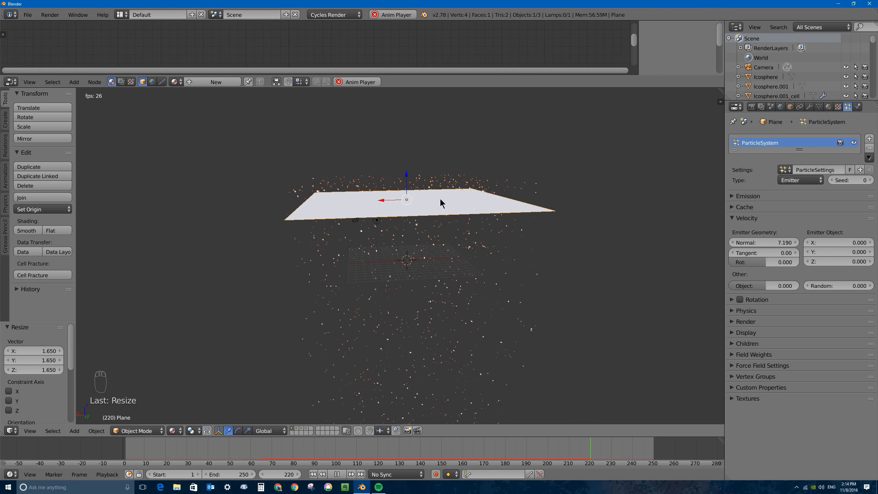
- Display the emitter plane's vertex and face normals in Edit Mode, inspect their direction, and return to Object Mode
key(Tab)
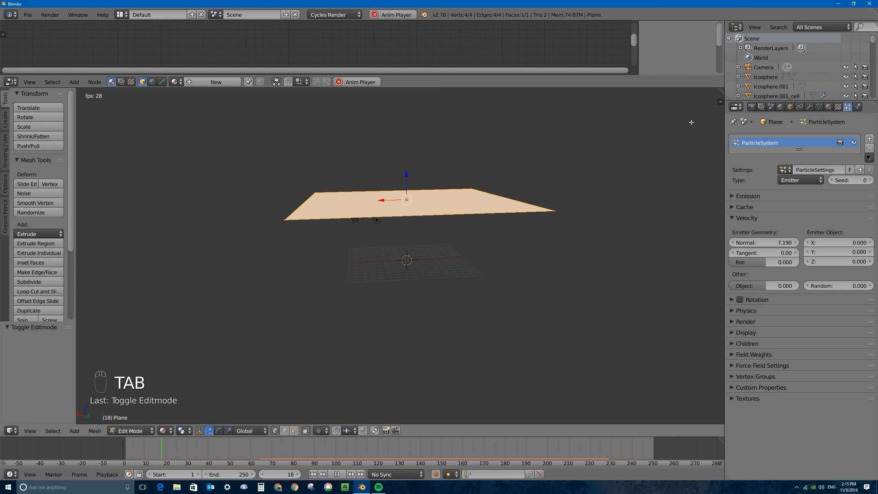
click(719, 101)
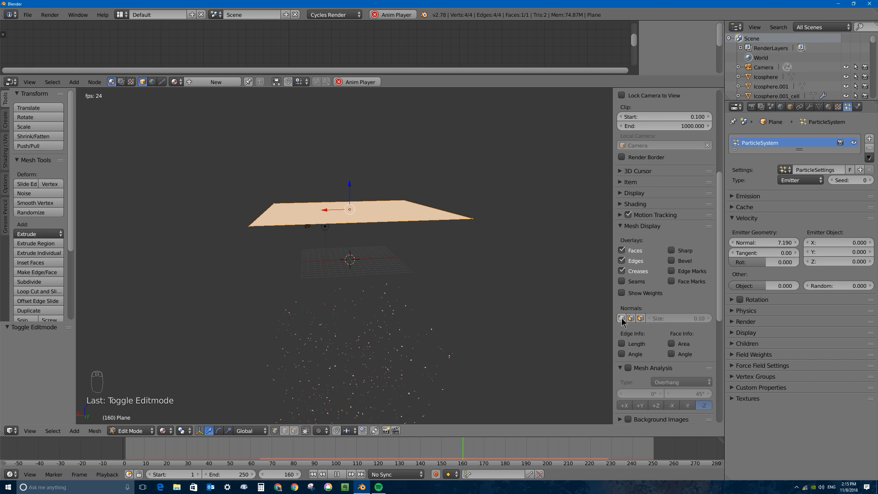
click(640, 318)
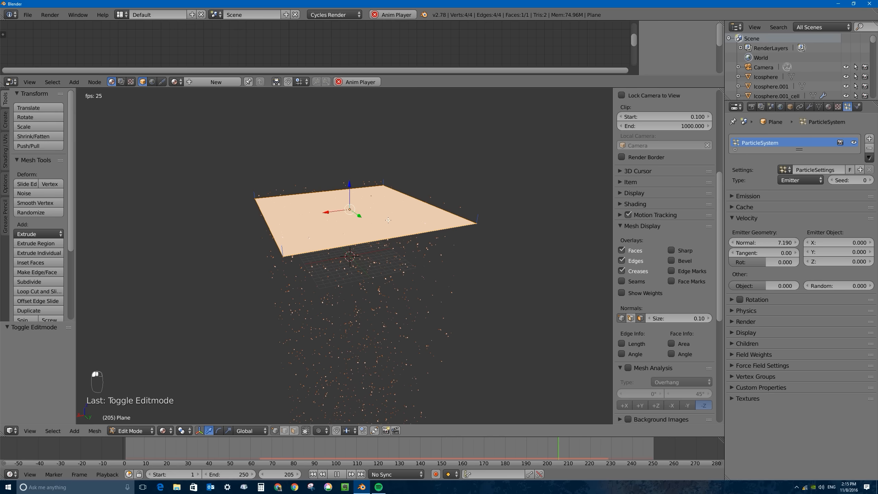
key(a)
middle_drag(361, 210, 343, 193)
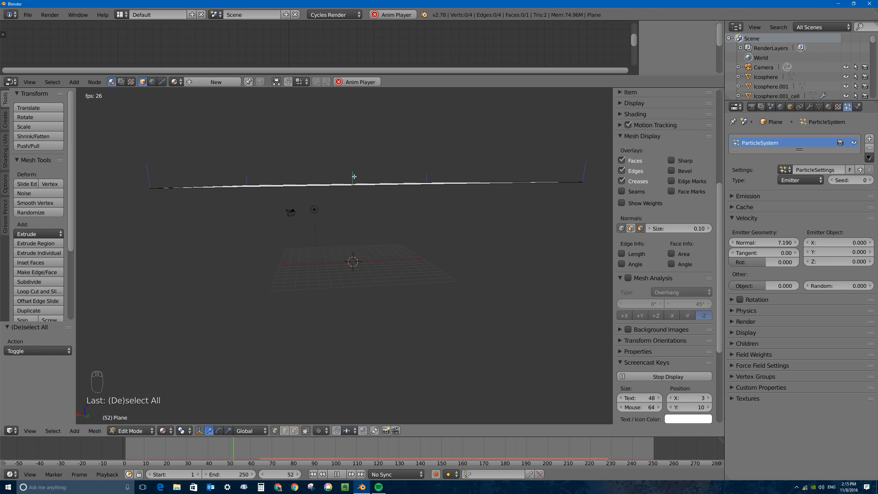
middle_drag(369, 245, 356, 202)
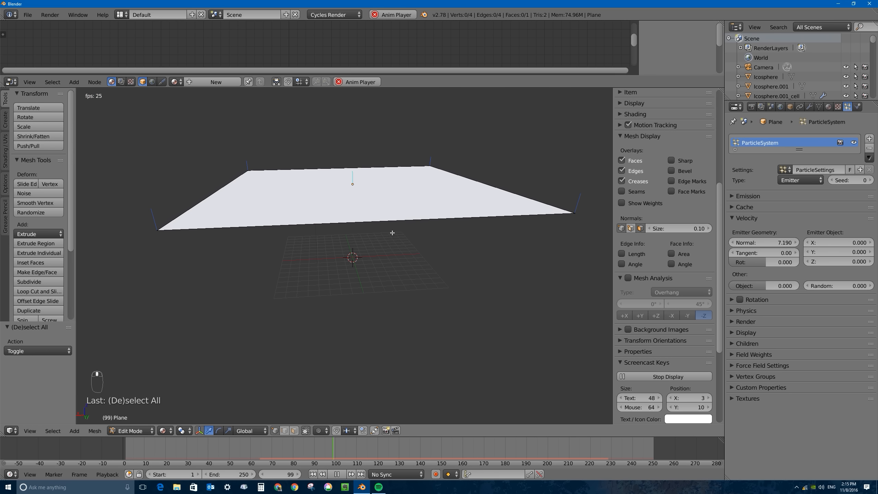
key(Tab)
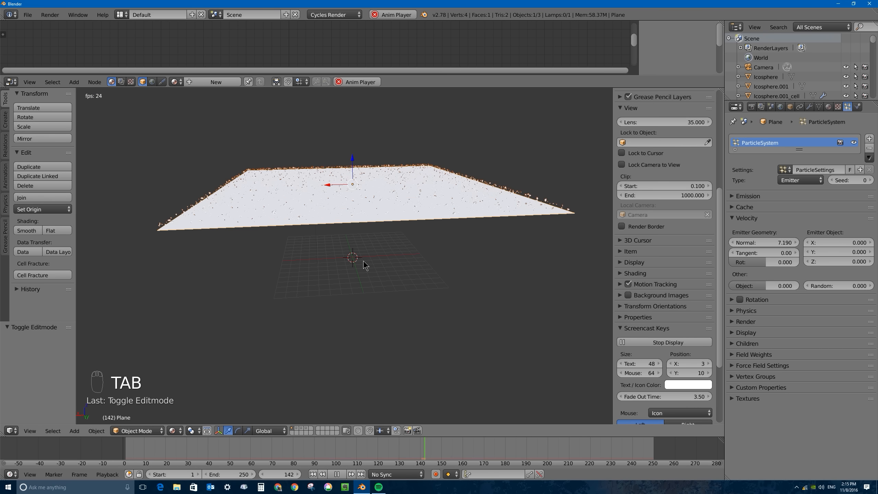
scroll(364, 261, down, 4)
middle_drag(375, 268, 377, 287)
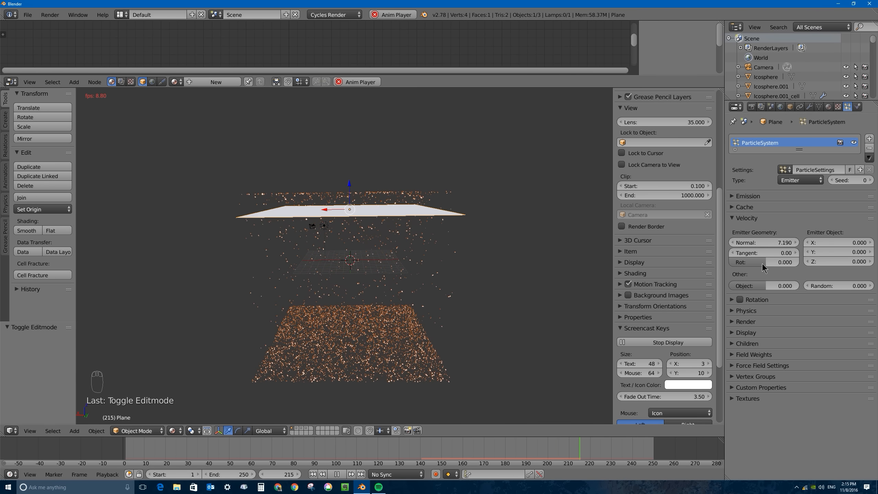
- Set the particles' normal velocity to 0, check the scene's gravity settings, and return to the particle settings
click(759, 242)
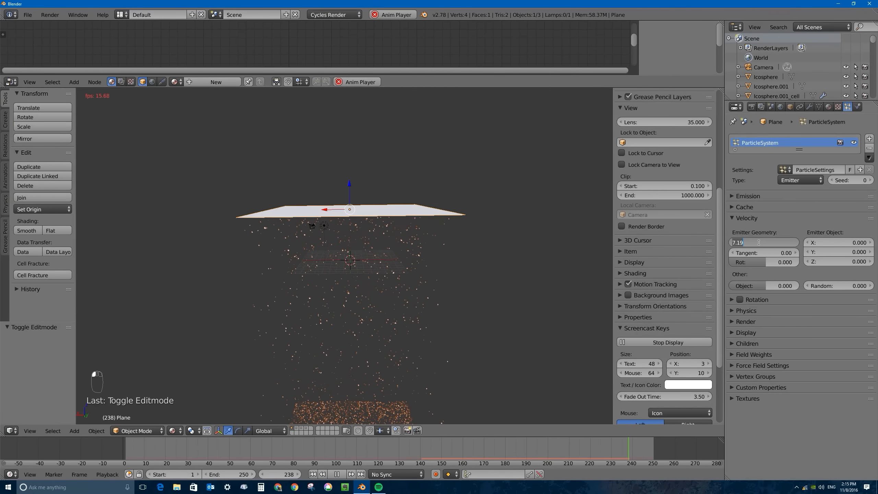
key(Return)
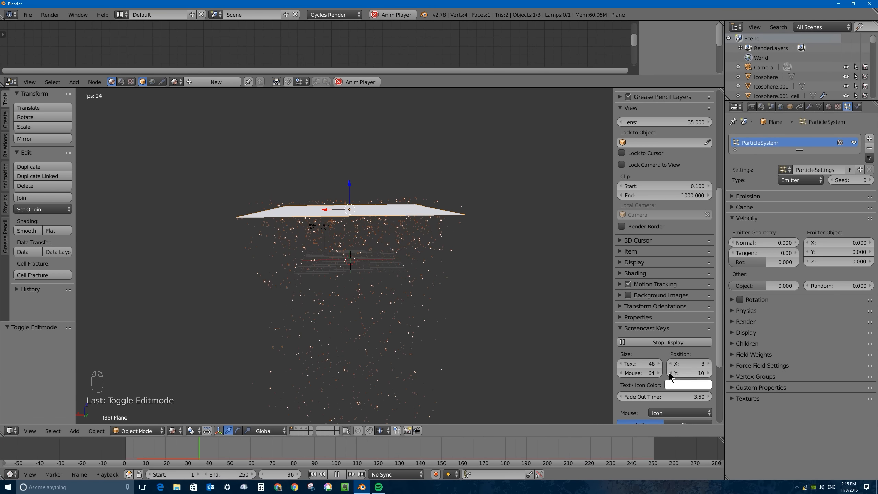
click(771, 107)
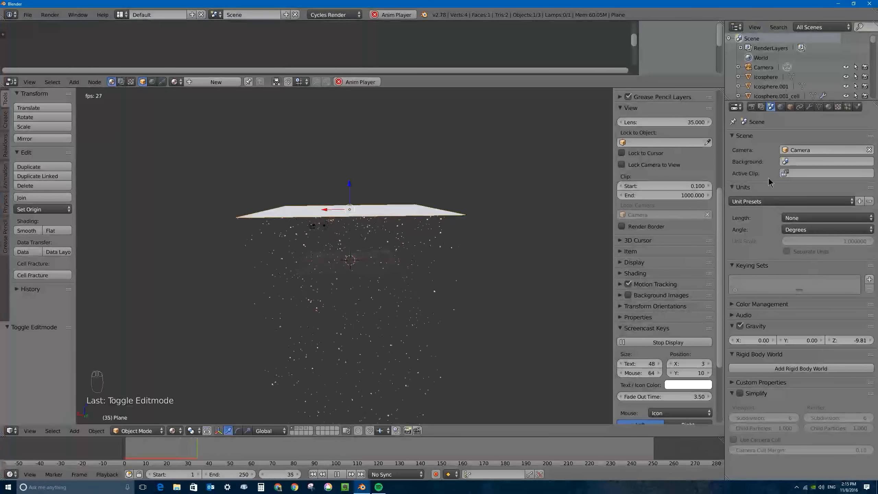
click(847, 107)
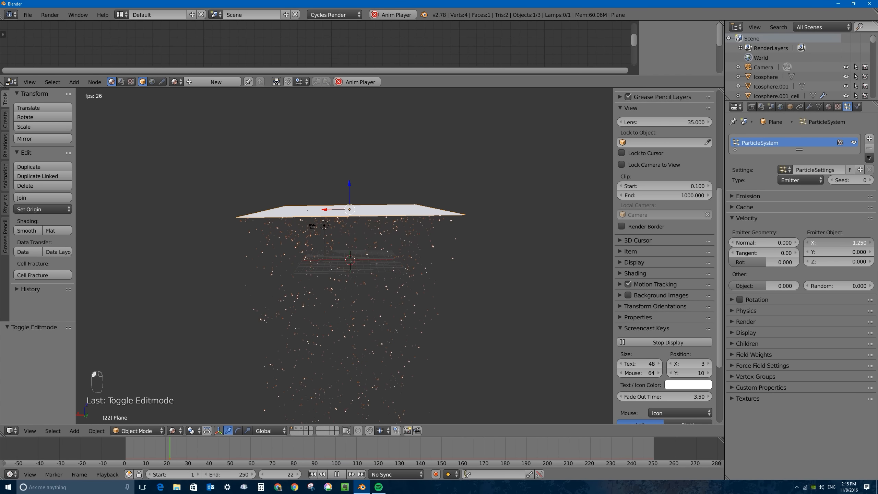
- Try emitter object X velocities of 2.71 and 11.57 for the particles, and restore the value to 0
drag(818, 243, 818, 243)
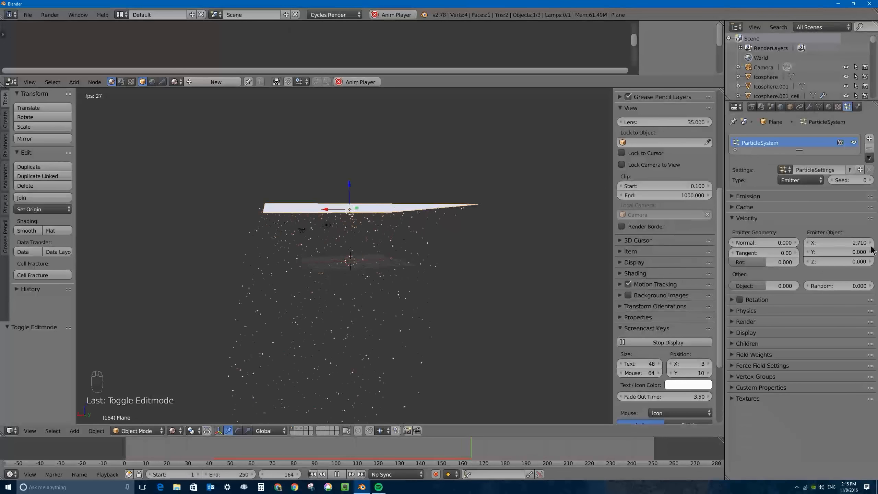
click(838, 243)
text(11.57)
key(Return)
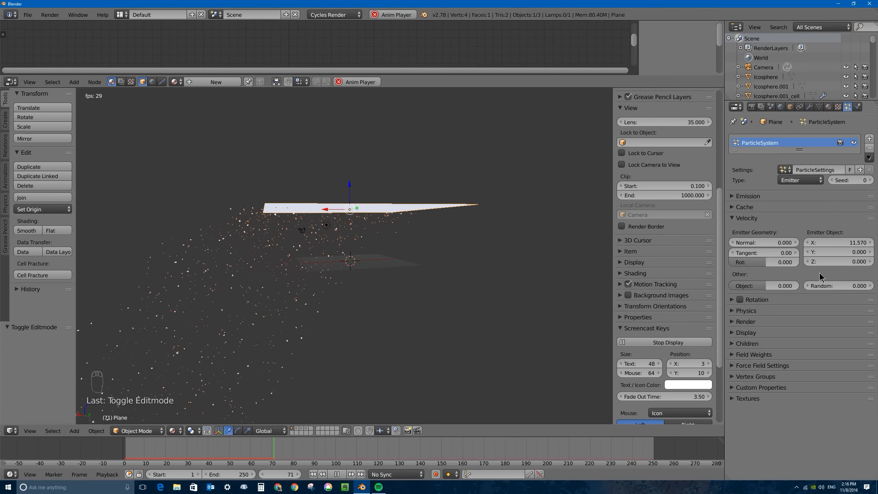
click(839, 242)
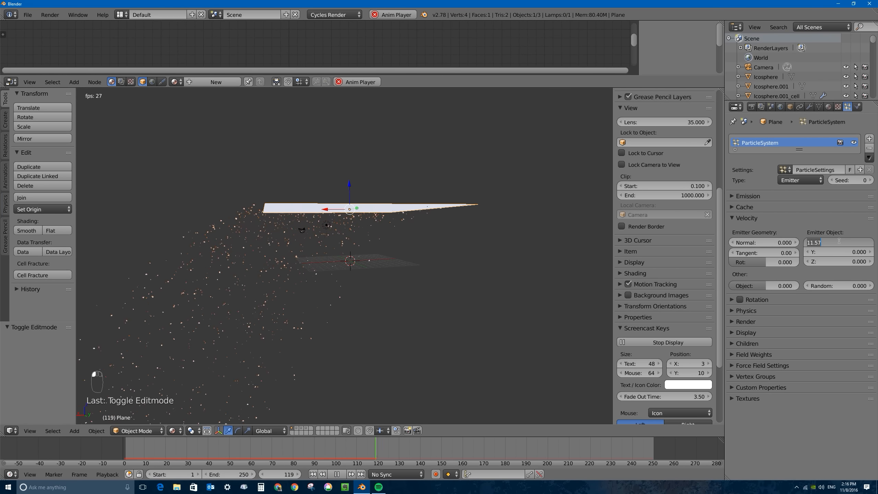
text(0)
key(Return)
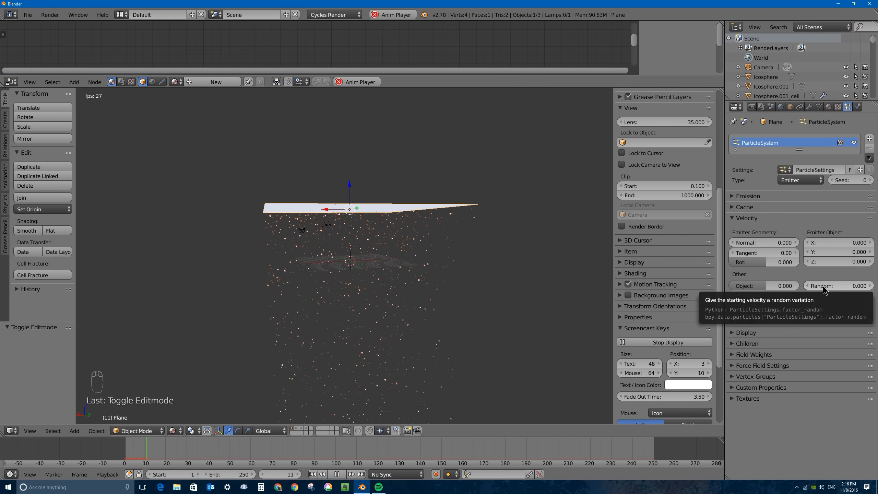
- Try a random starting velocity of 1.11 for the particles and undo it
drag(821, 285, 830, 286)
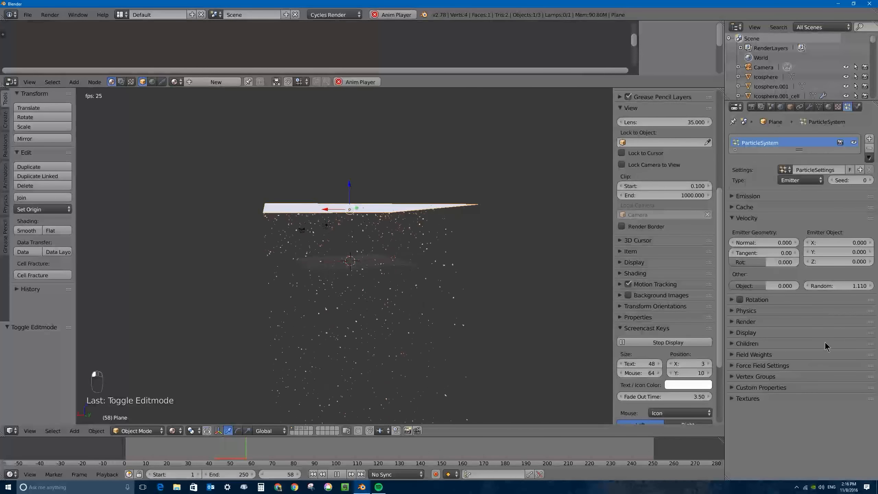
key(ctrl+z)
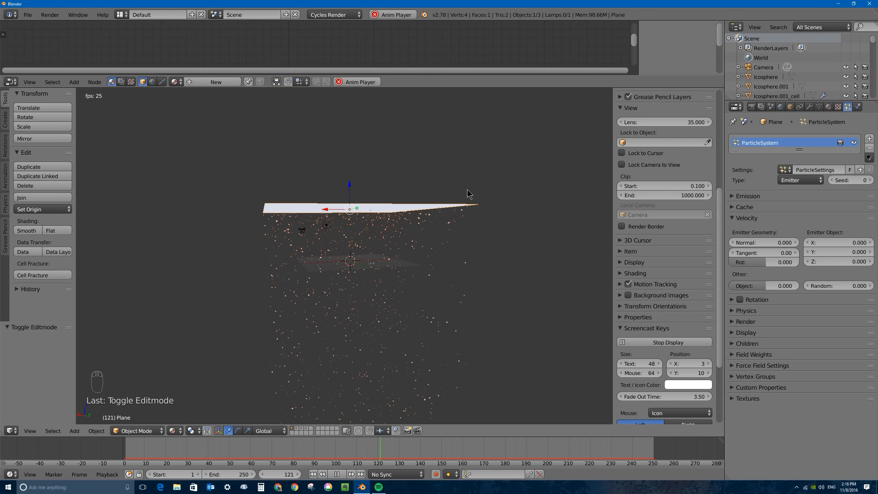
scroll(456, 214, up, 3)
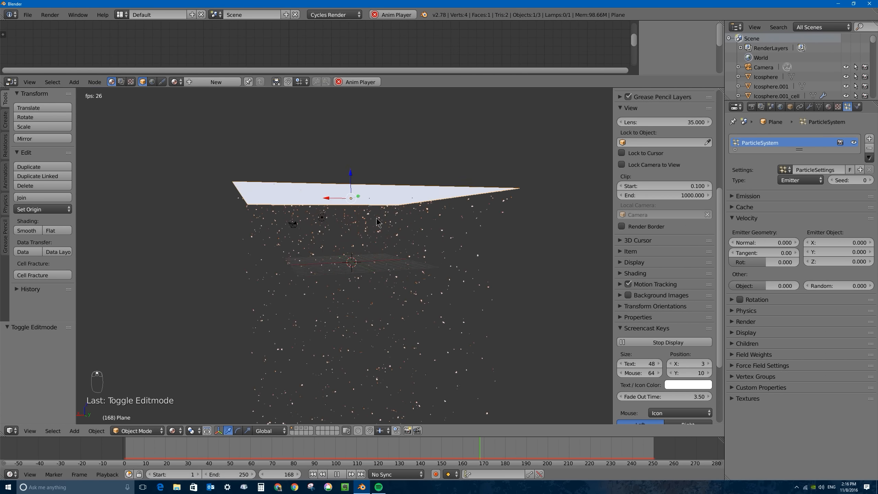
scroll(437, 241, down, 1)
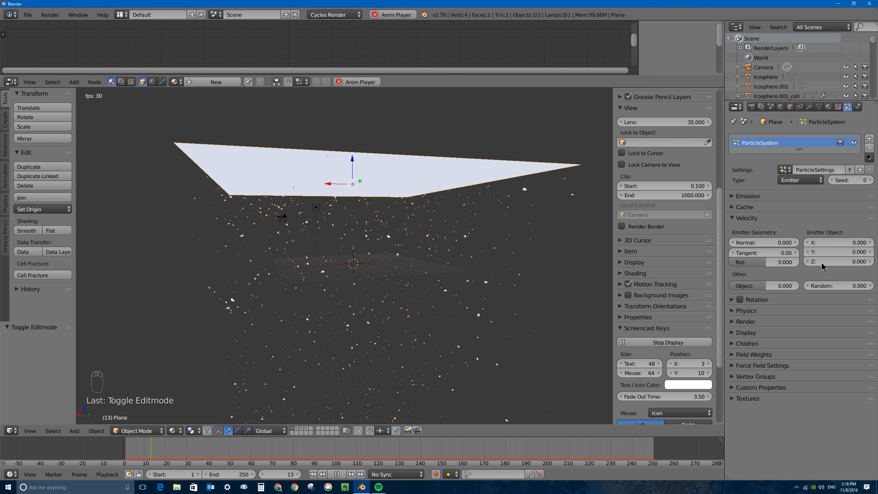
- Enable particle rotation with a random orientation of 0.472, a phase of 0.487 and a random phase of 1.202
click(732, 219)
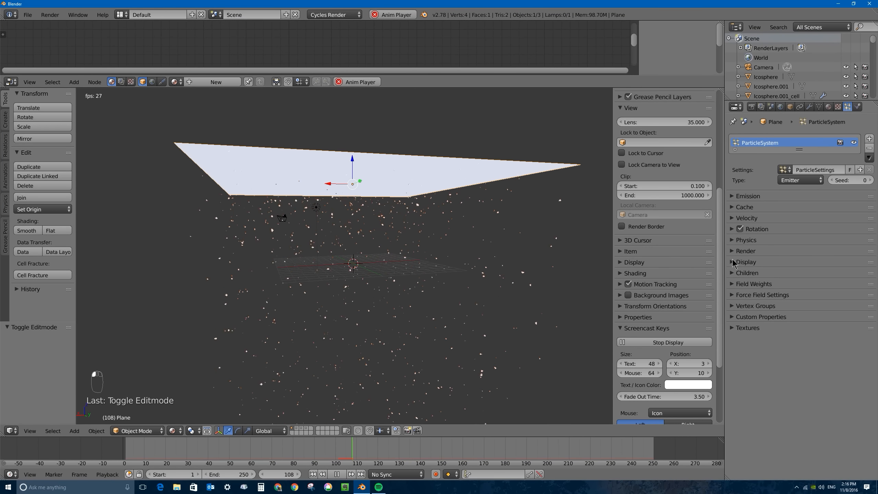
scroll(418, 221, up, 5)
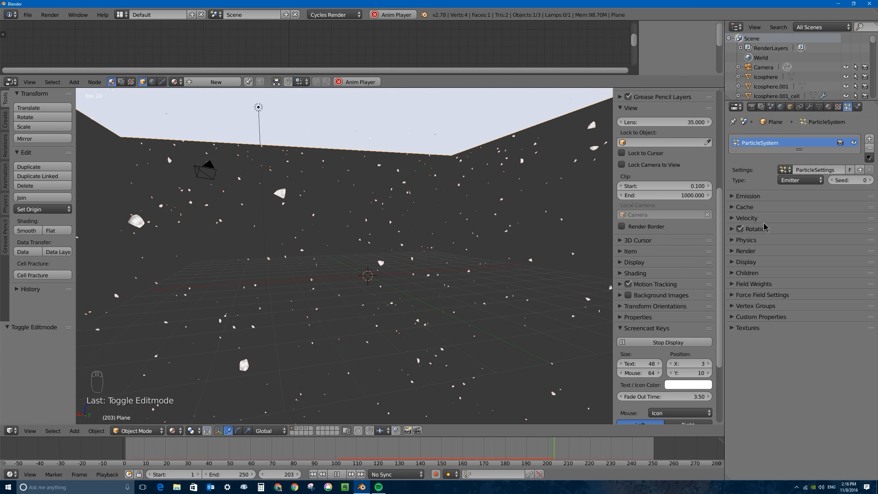
click(734, 230)
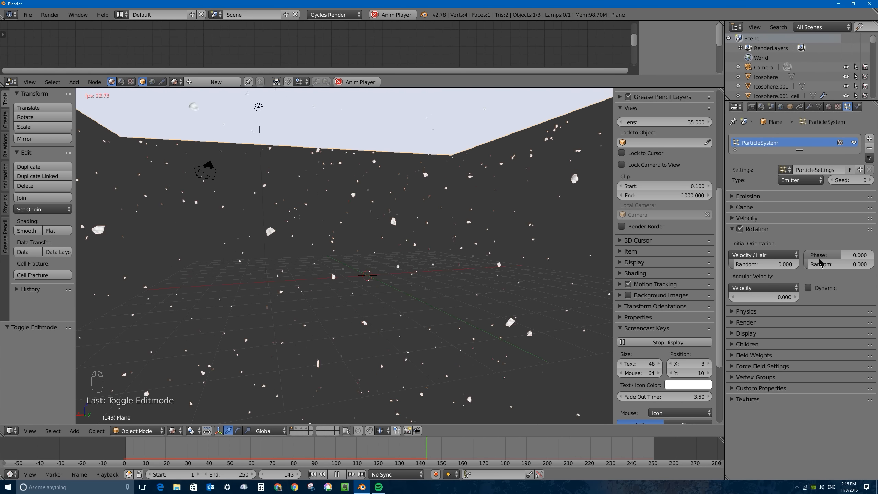
mouse_move(840, 257)
mouse_down()
mouse_move(863, 256)
mouse_move(846, 264)
mouse_up()
drag(764, 264, 774, 264)
drag(838, 264, 853, 264)
drag(775, 264, 788, 264)
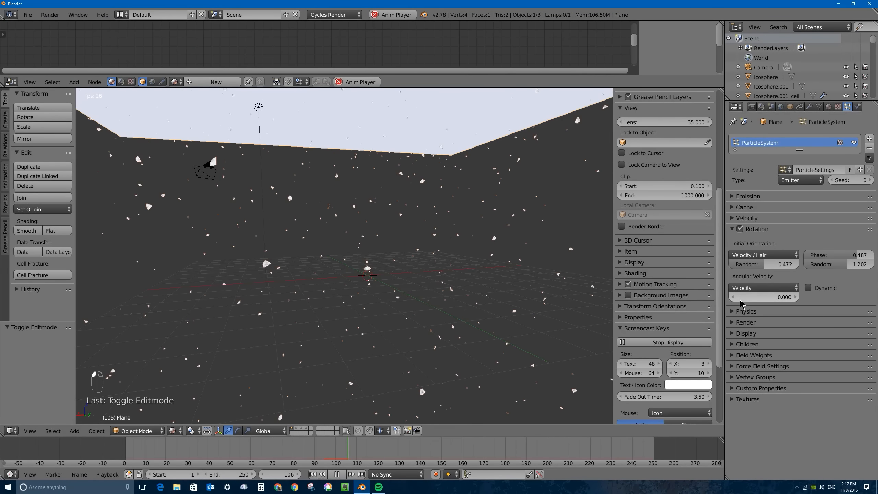
- Make the particle rotation dynamic, with an angular velocity of 6.7 around a Random axis
click(809, 288)
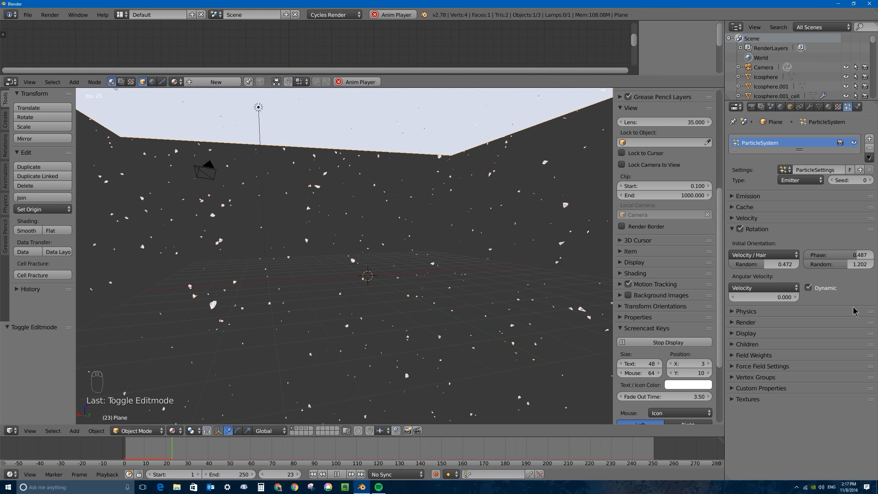
drag(752, 300, 777, 301)
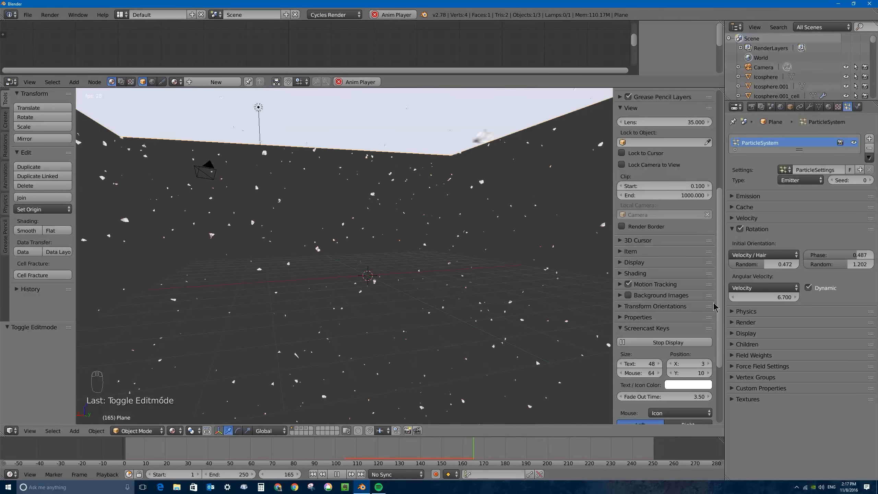
click(749, 288)
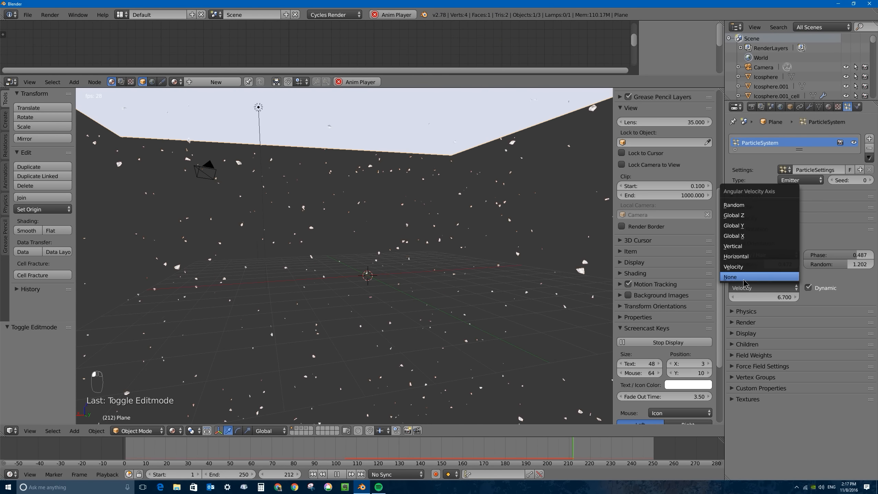
click(738, 207)
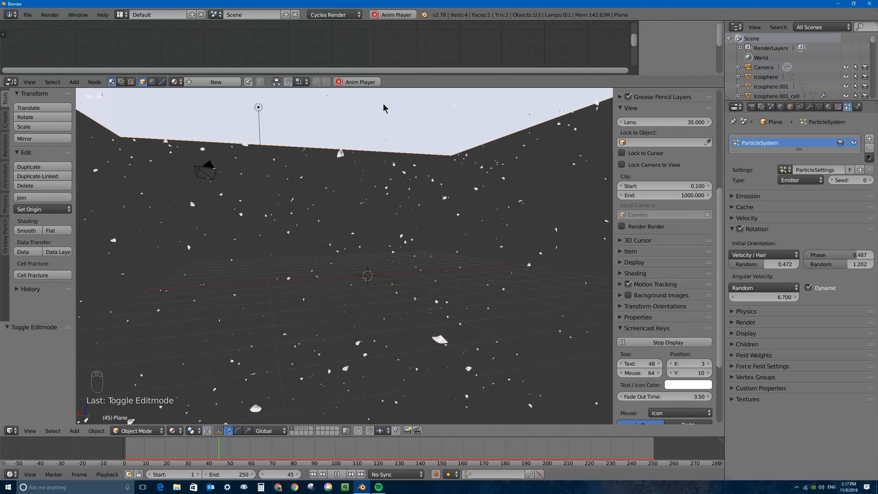
- Try Normal as the particles' initial orientation axis, and set it to Global Z
click(751, 255)
click(752, 255)
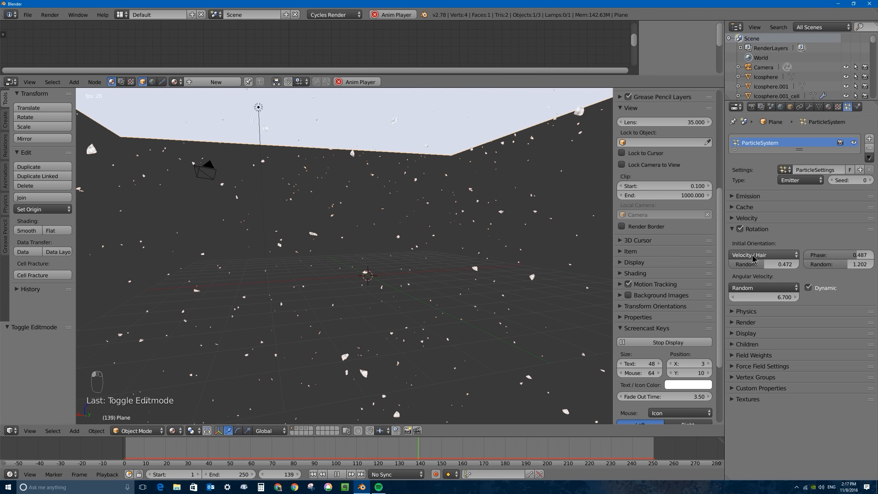
click(749, 252)
click(752, 254)
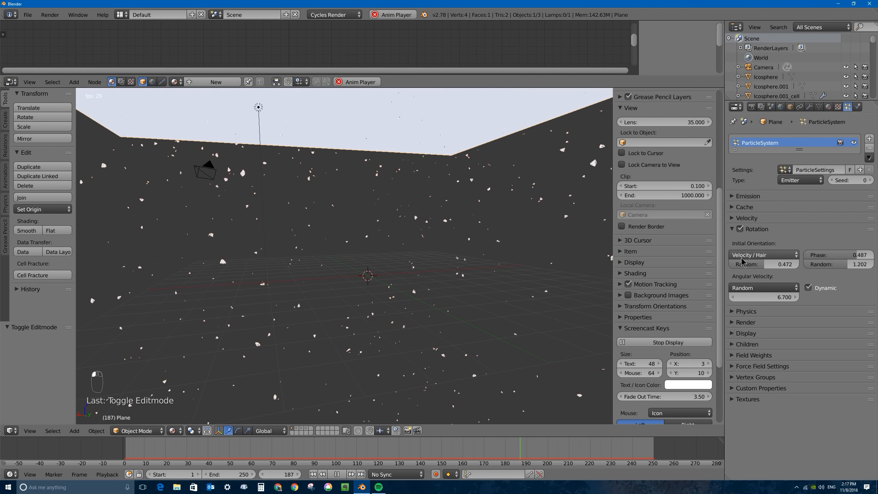
click(751, 255)
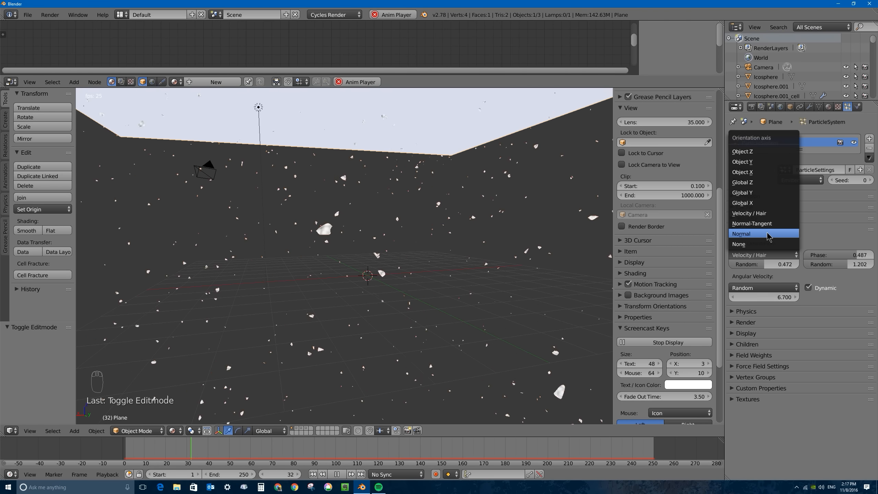
click(748, 234)
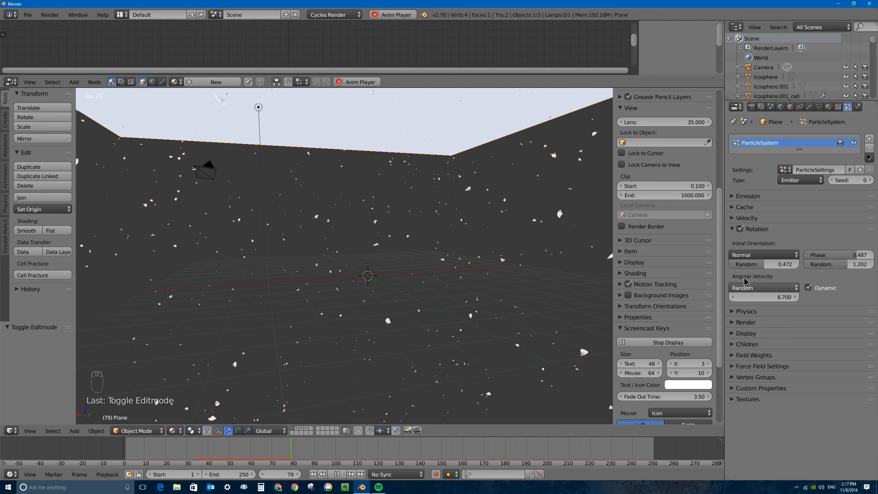
click(748, 255)
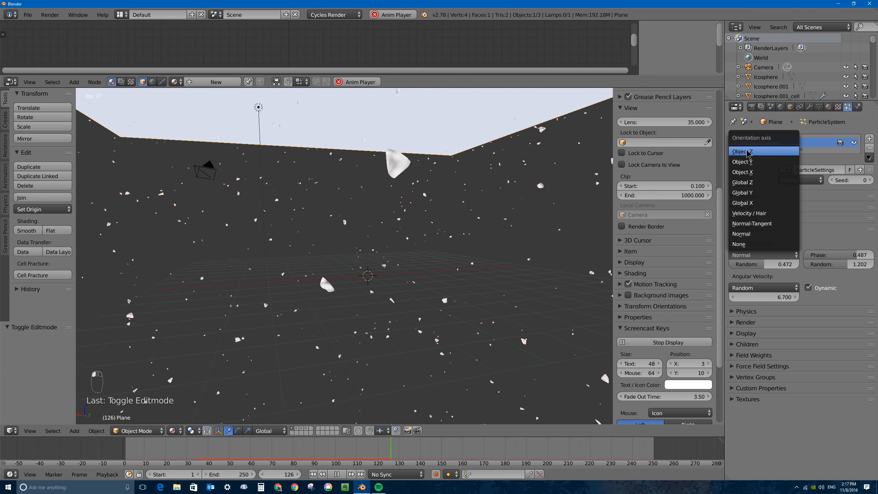
click(750, 182)
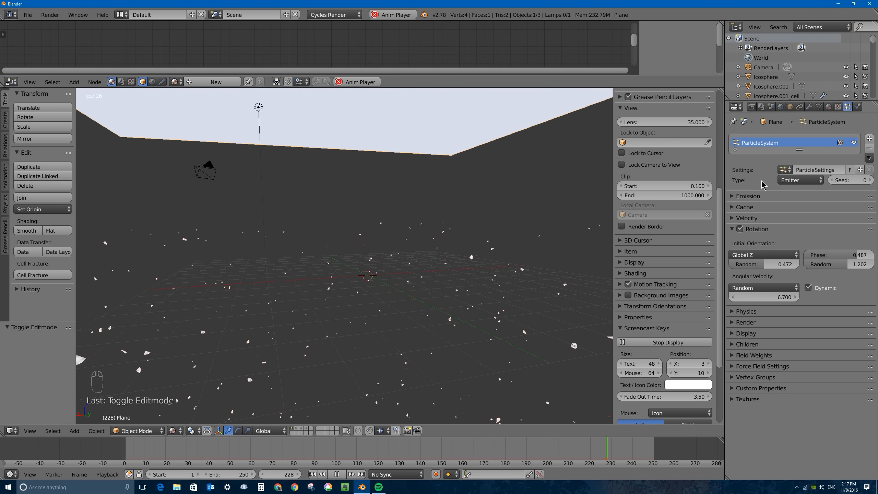